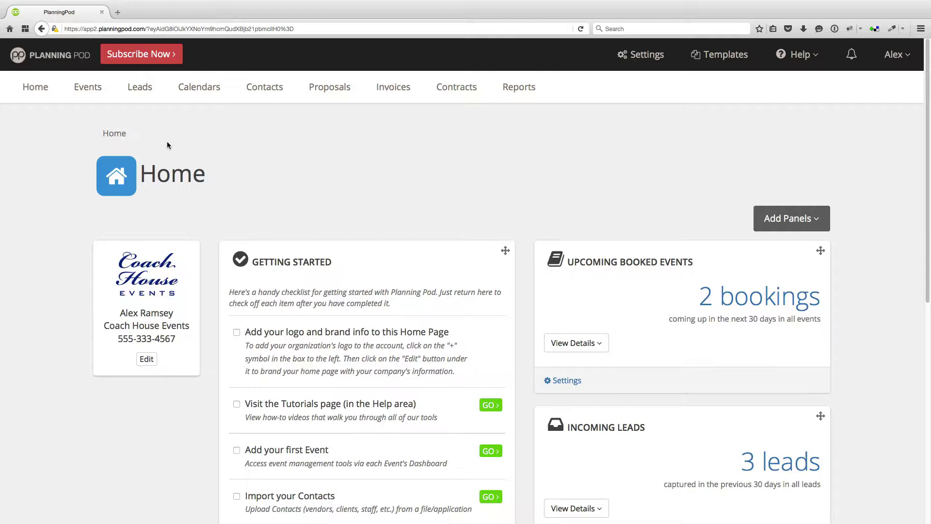
# Step: Open Madison Group Luncheon from the Booked Events list and scroll down to its tools
pyautogui.click(95, 89)
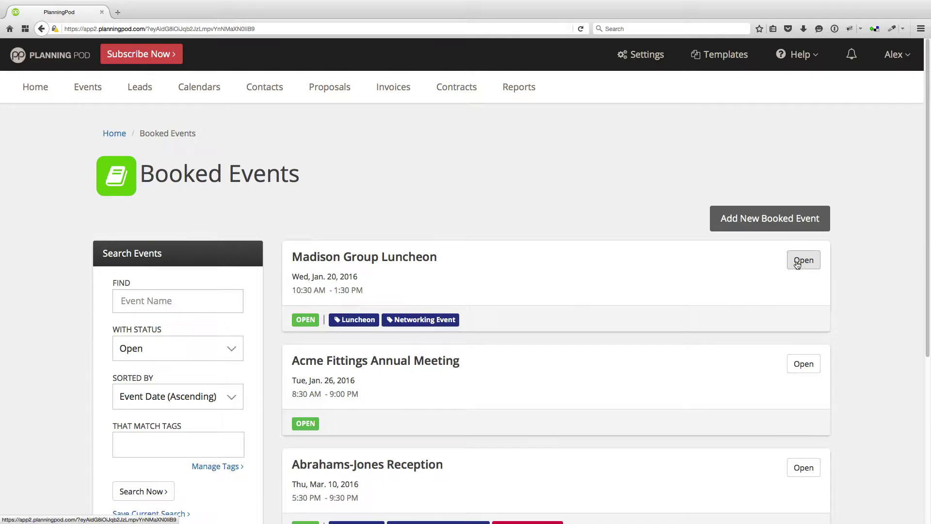
pyautogui.click(803, 260)
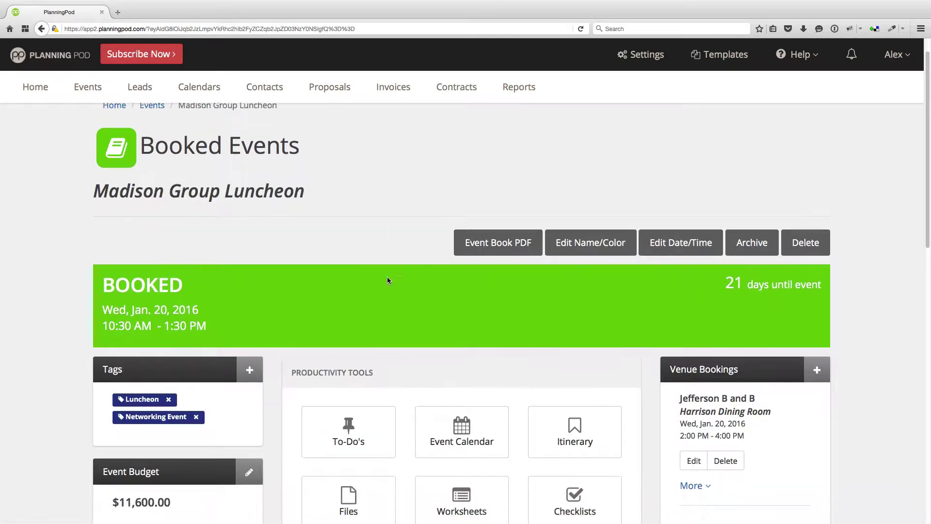
pyautogui.scroll(-2, 388, 277)
pyautogui.scroll(-5, 387, 276)
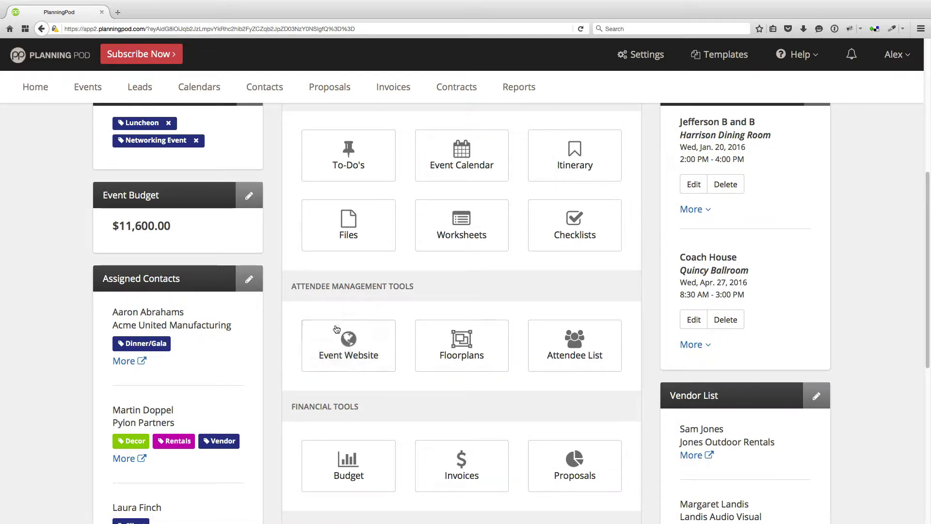
# Step: Open the Event Website editor and scroll through its 'HELLO, WORLD!' image panel
pyautogui.click(358, 342)
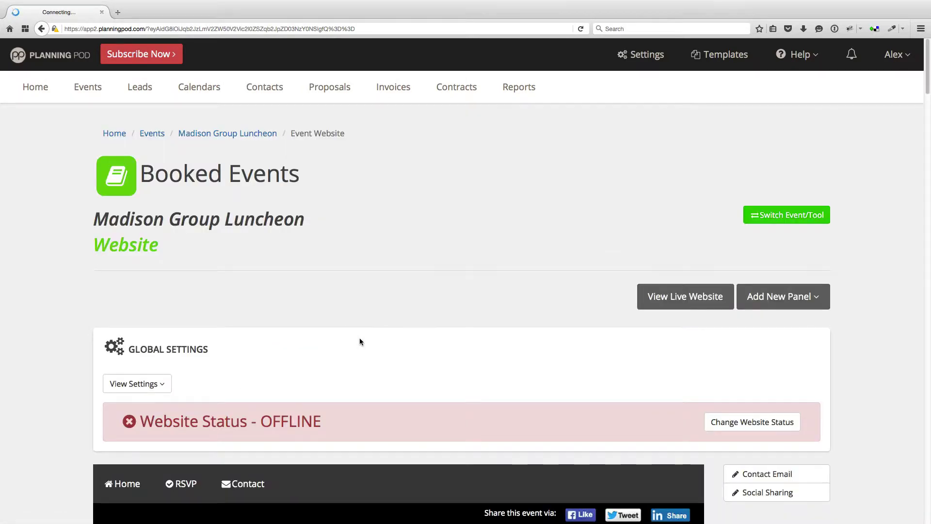
pyautogui.scroll(-3, 394, 298)
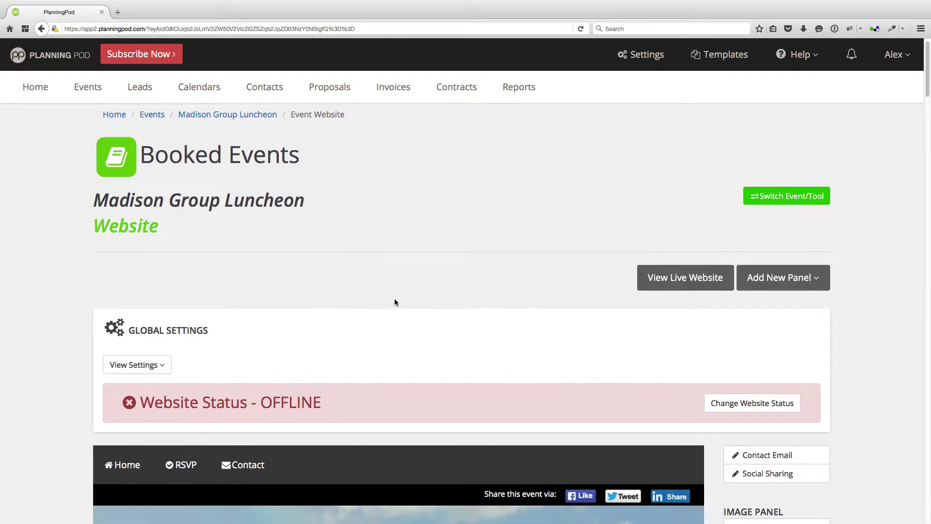
pyautogui.scroll(-2, 395, 303)
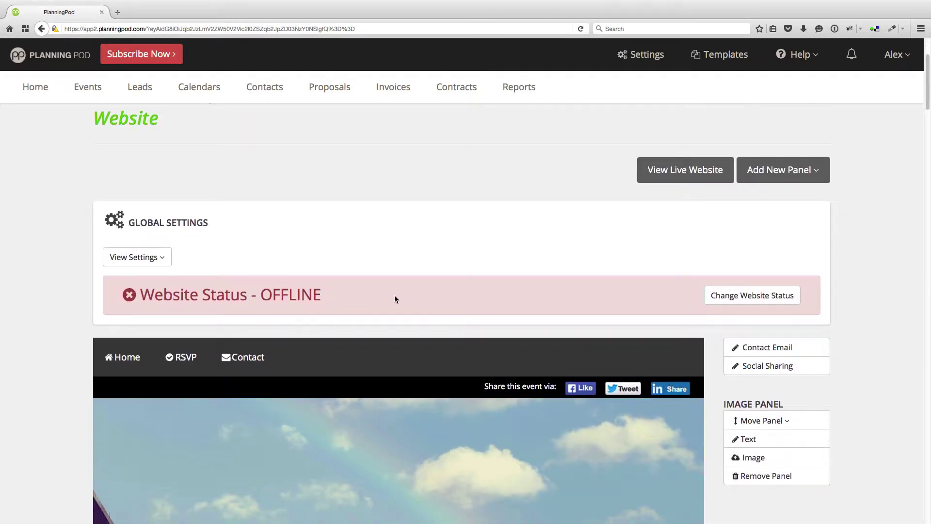
pyautogui.scroll(-2, 394, 298)
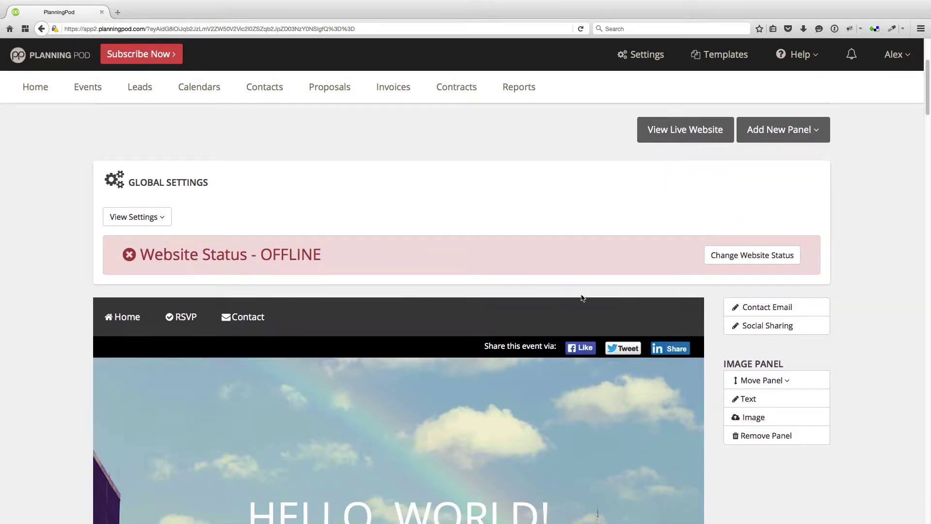
pyautogui.scroll(-2, 708, 317)
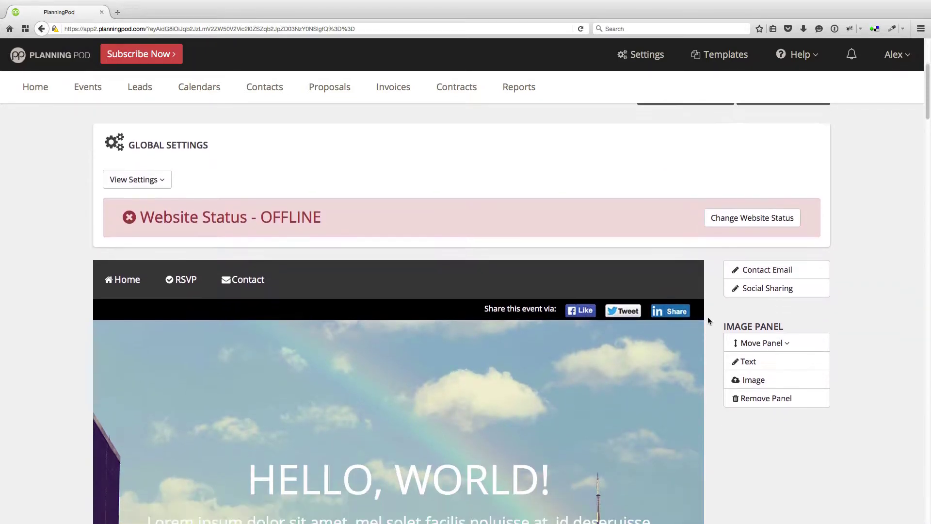
pyautogui.scroll(-1, 708, 318)
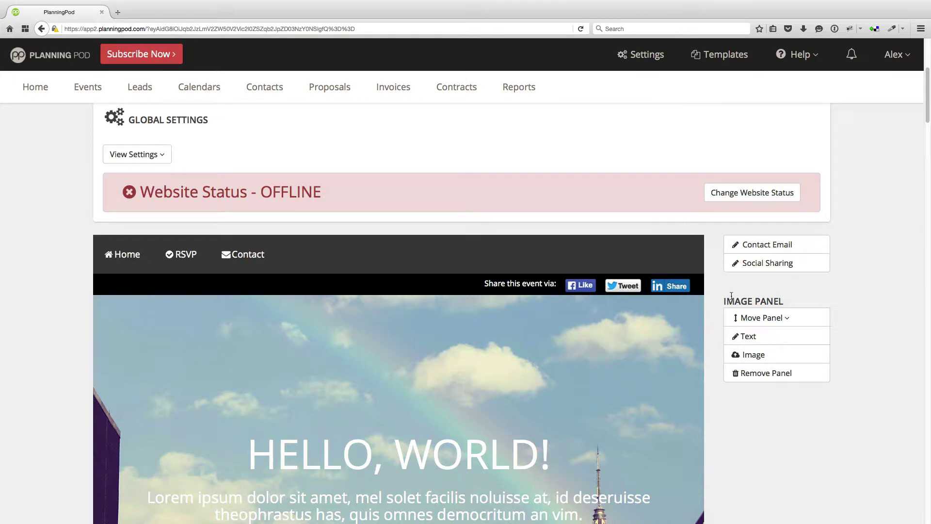
pyautogui.scroll(-6, 721, 312)
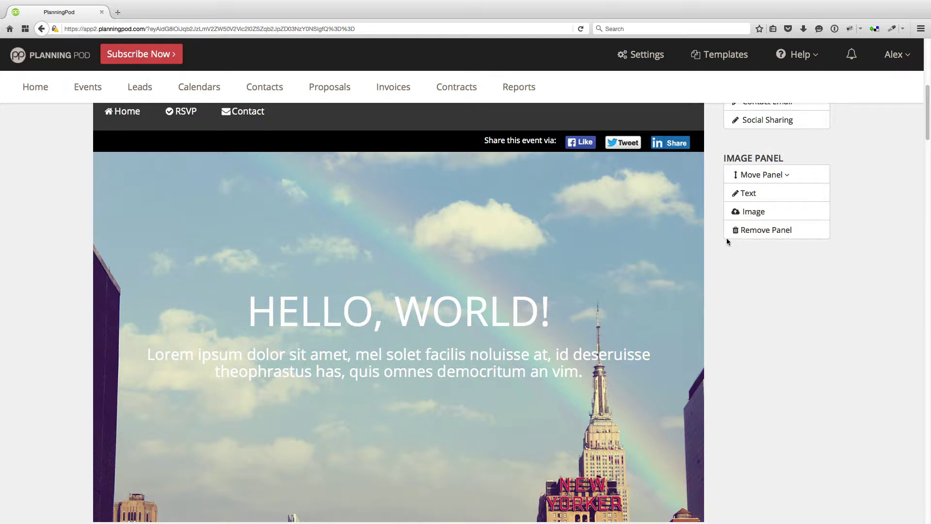
# Step: Check the image panel's Move Panel options, dismiss them unchanged, and return upward
pyautogui.click(783, 175)
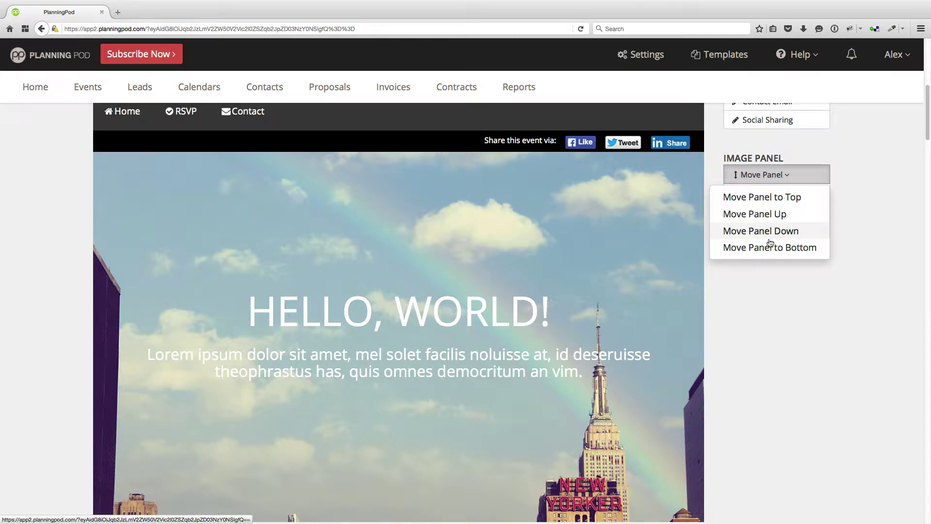
pyautogui.click(842, 260)
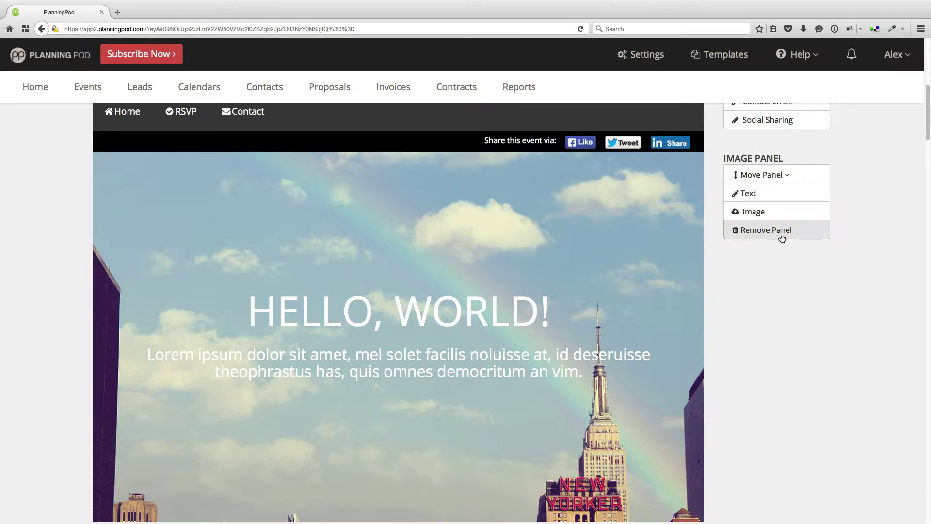
pyautogui.scroll(4, 860, 257)
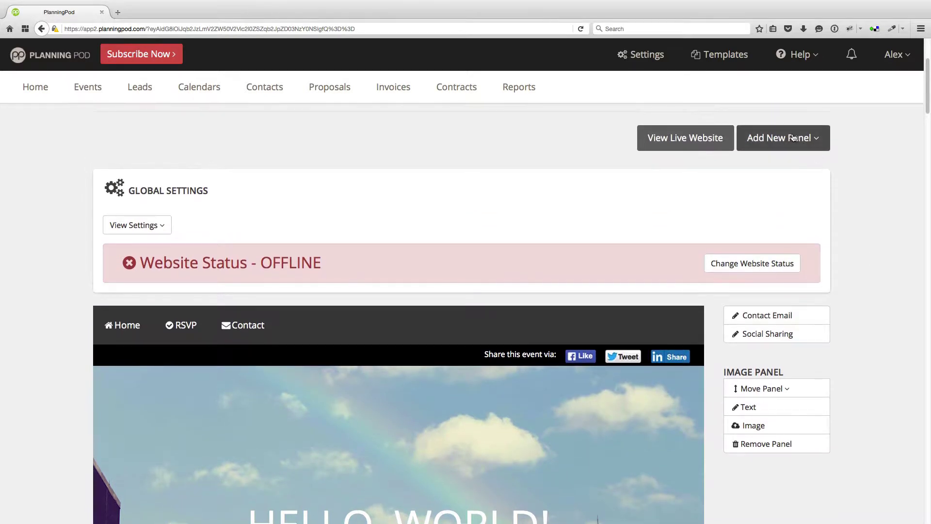
pyautogui.click(795, 139)
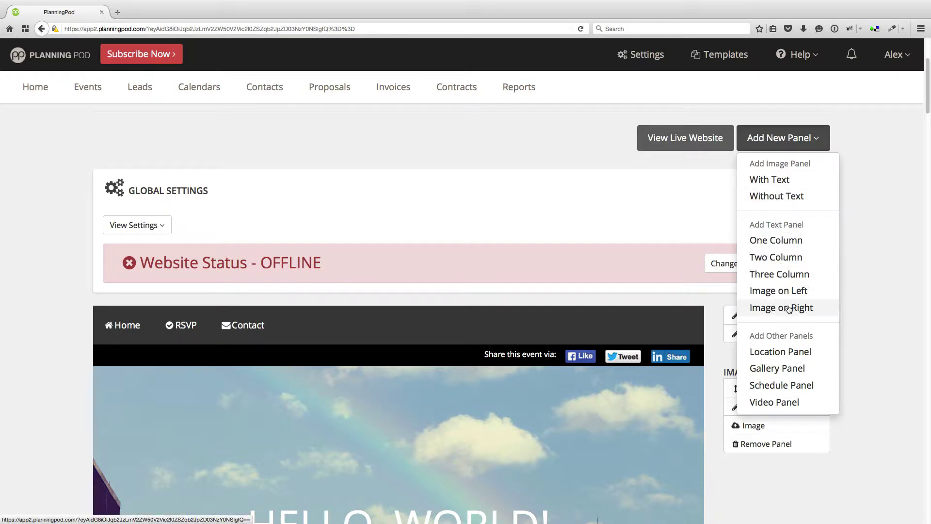
pyautogui.scroll(-1, 785, 310)
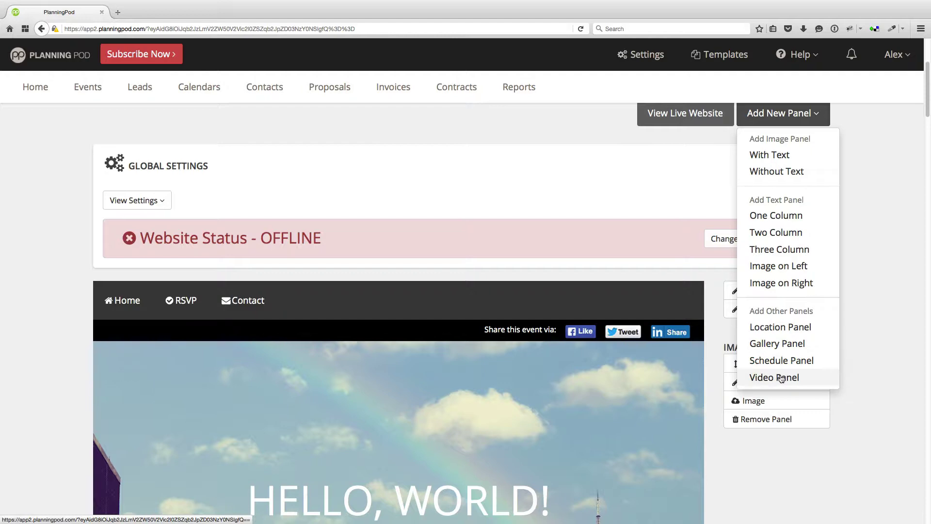
pyautogui.click(855, 342)
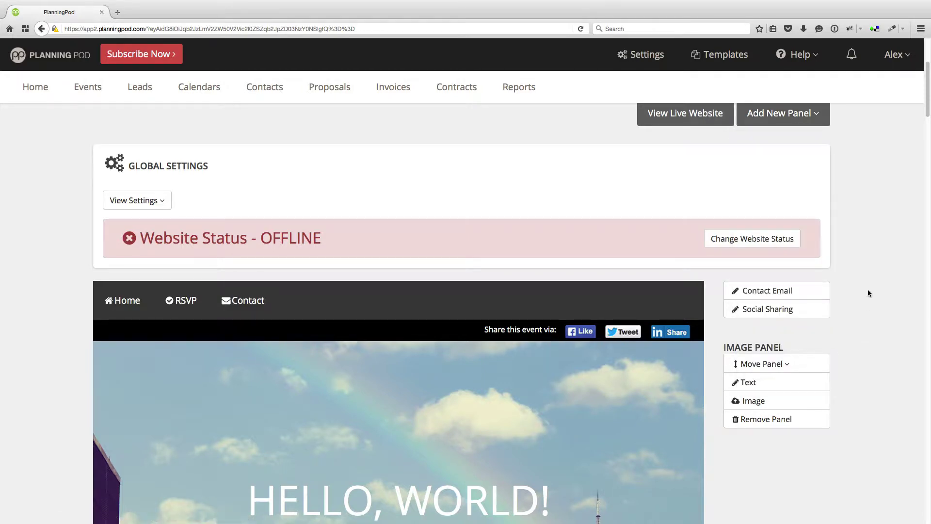
# Step: Scroll past the Schedule, Video and Follow Us panels down to the Countdown and Footer panels
pyautogui.scroll(-10, 868, 294)
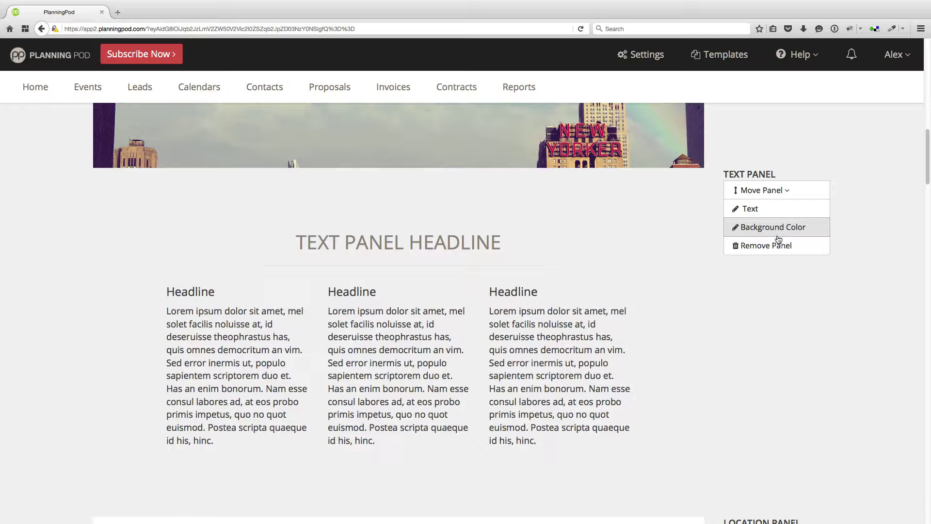
pyautogui.scroll(-1, 776, 247)
pyautogui.scroll(-6, 776, 245)
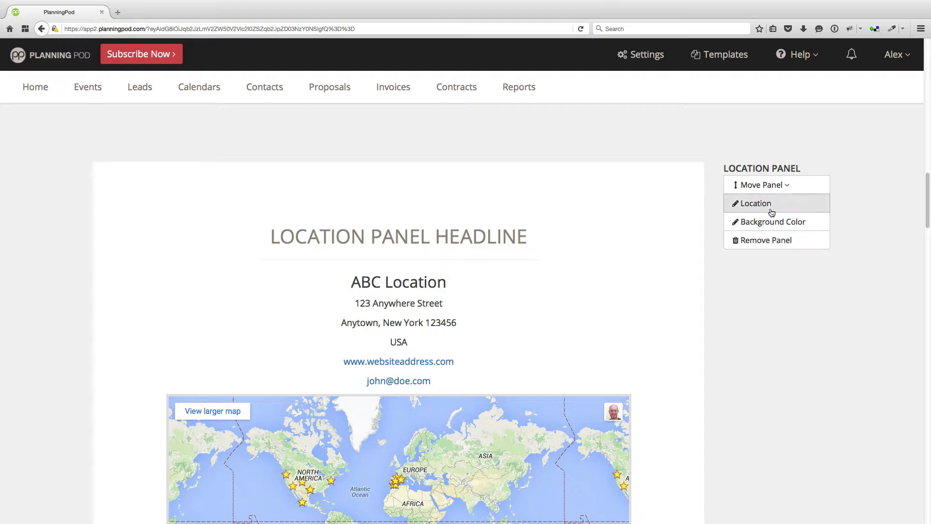
pyautogui.scroll(-10, 778, 240)
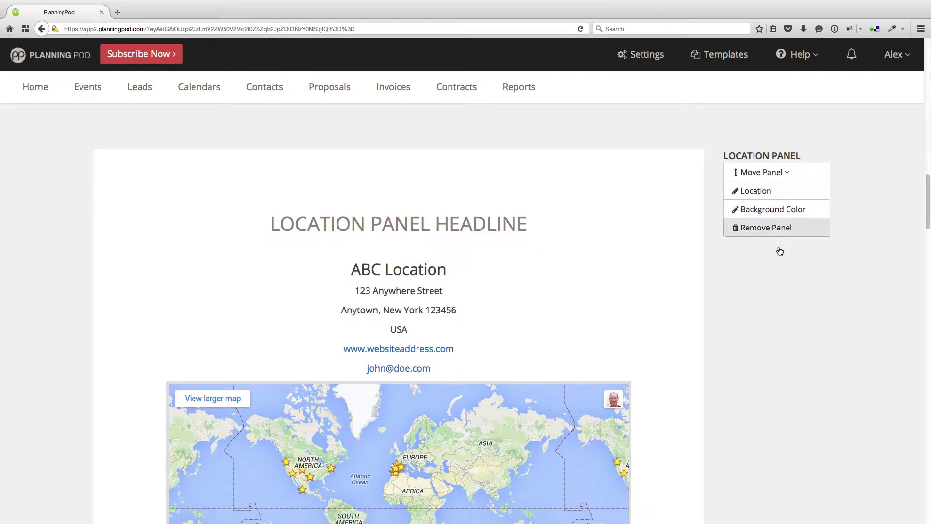
pyautogui.scroll(-1, 778, 246)
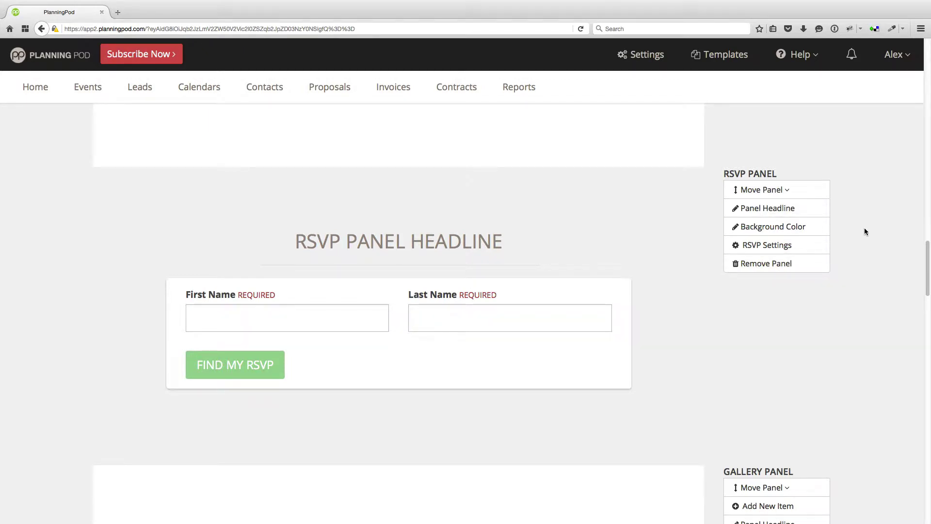
pyautogui.scroll(-4, 838, 221)
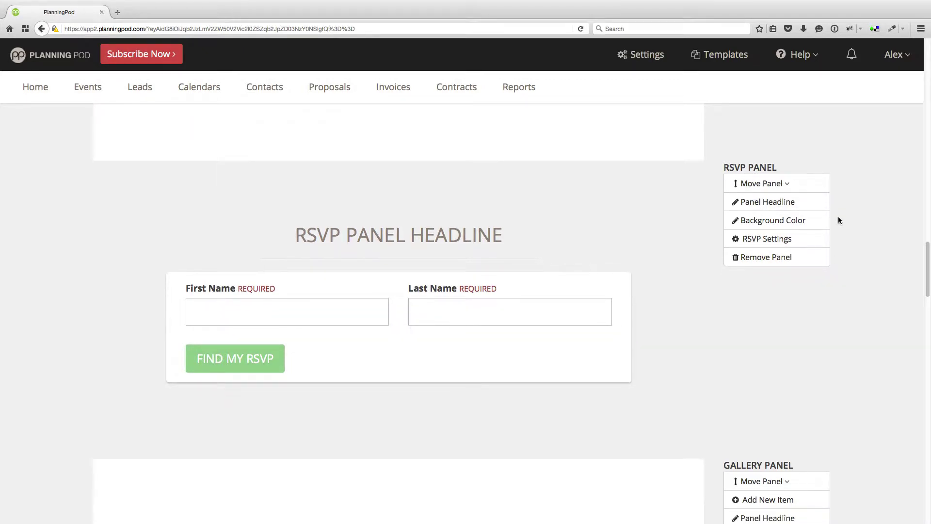
pyautogui.scroll(-3, 838, 221)
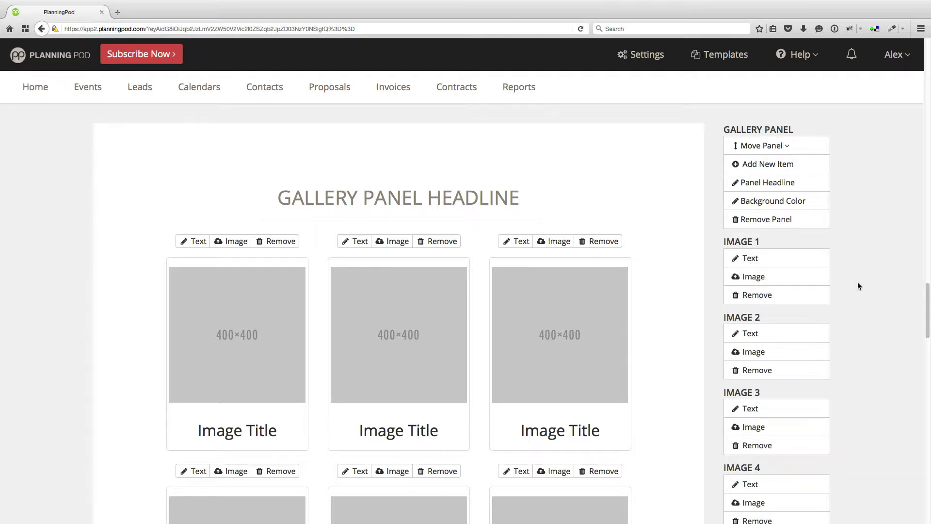
pyautogui.scroll(-10, 857, 285)
pyautogui.scroll(-1, 858, 286)
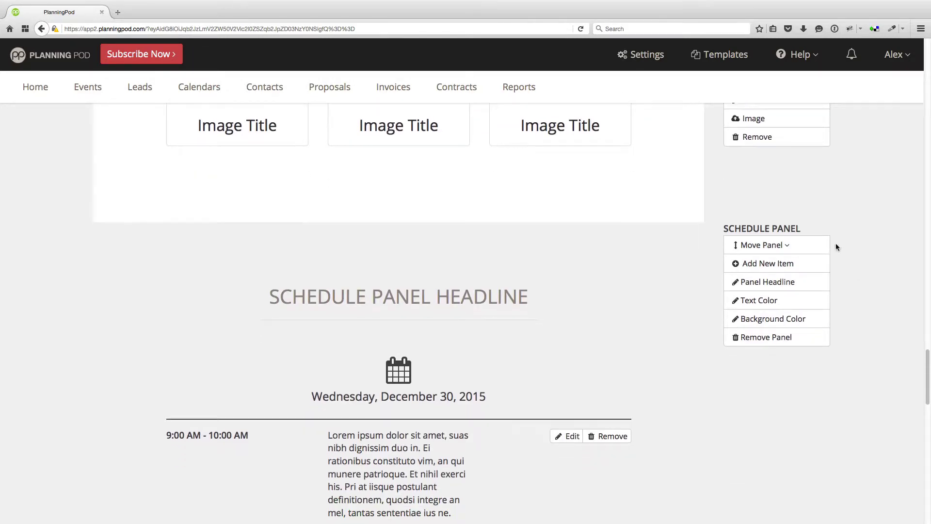
pyautogui.scroll(-1, 786, 274)
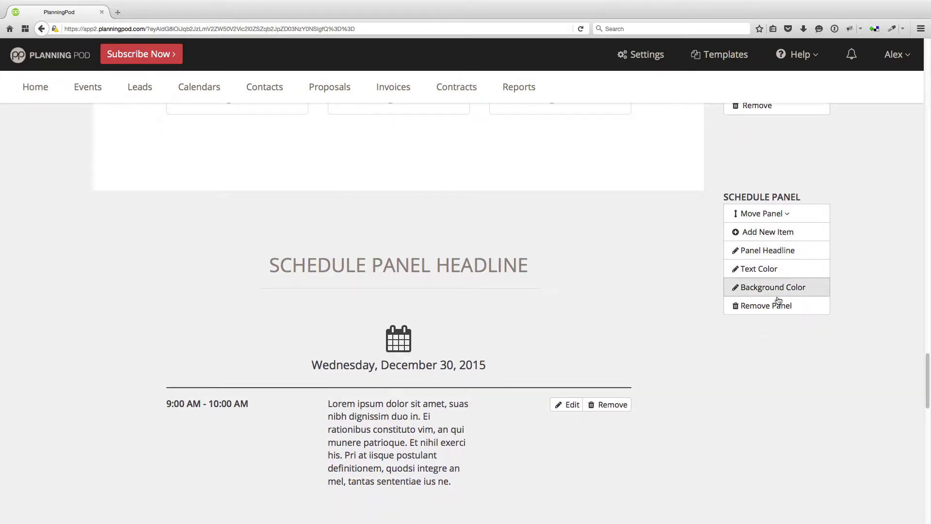
pyautogui.scroll(-6, 827, 243)
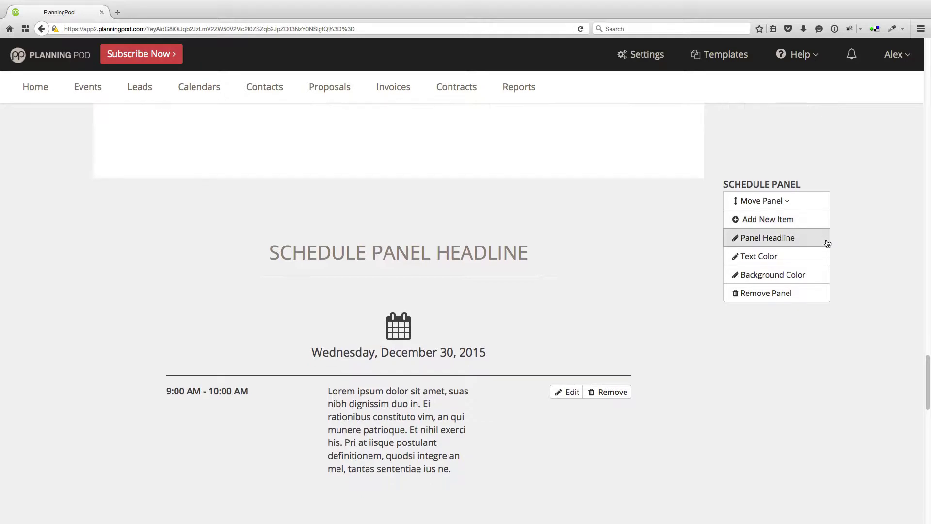
pyautogui.scroll(-8, 827, 243)
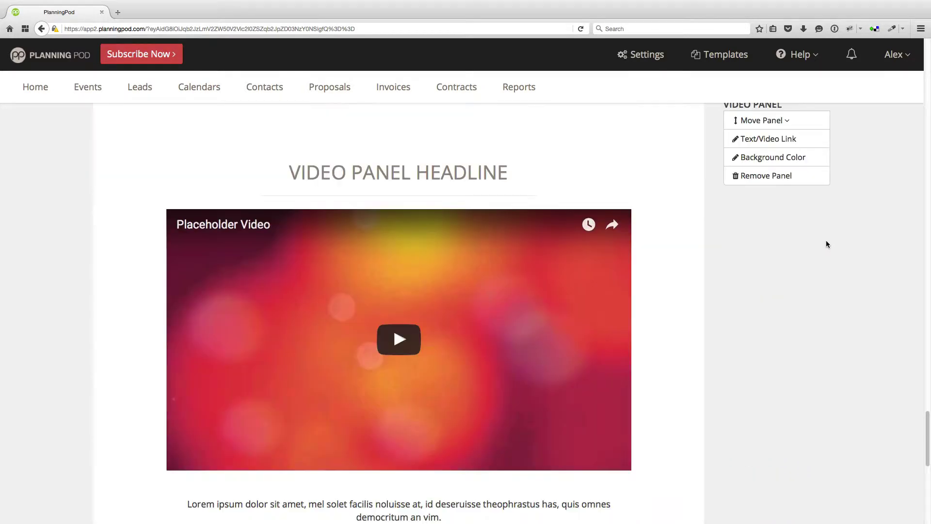
pyautogui.scroll(2, 827, 222)
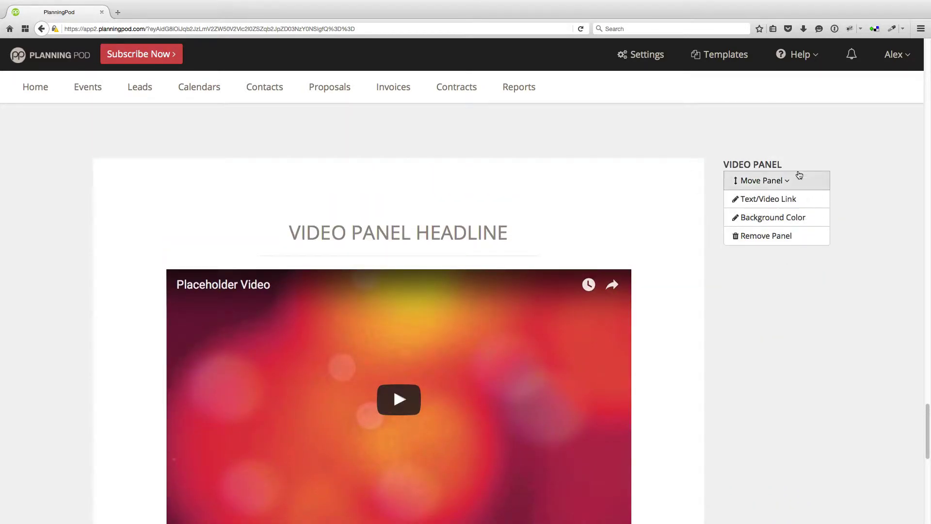
pyautogui.scroll(-8, 841, 237)
pyautogui.scroll(-6, 841, 243)
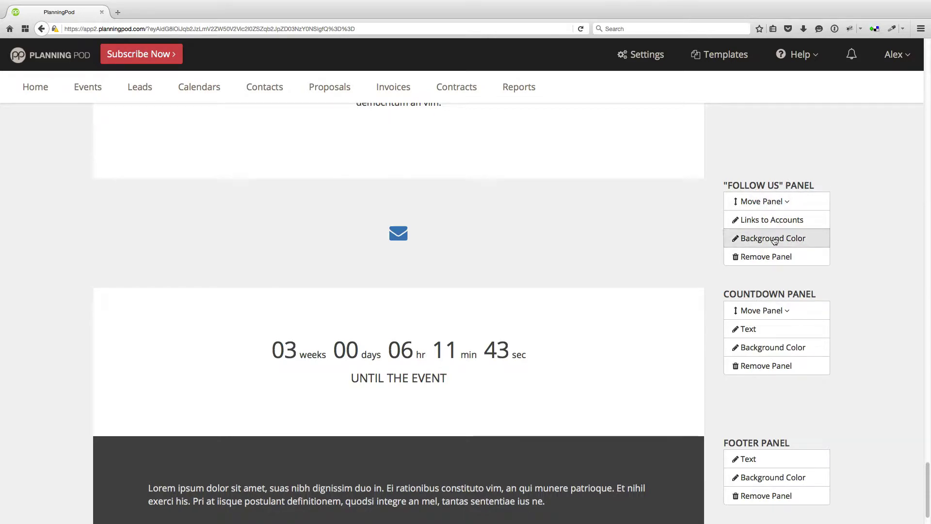
pyautogui.scroll(-1, 855, 270)
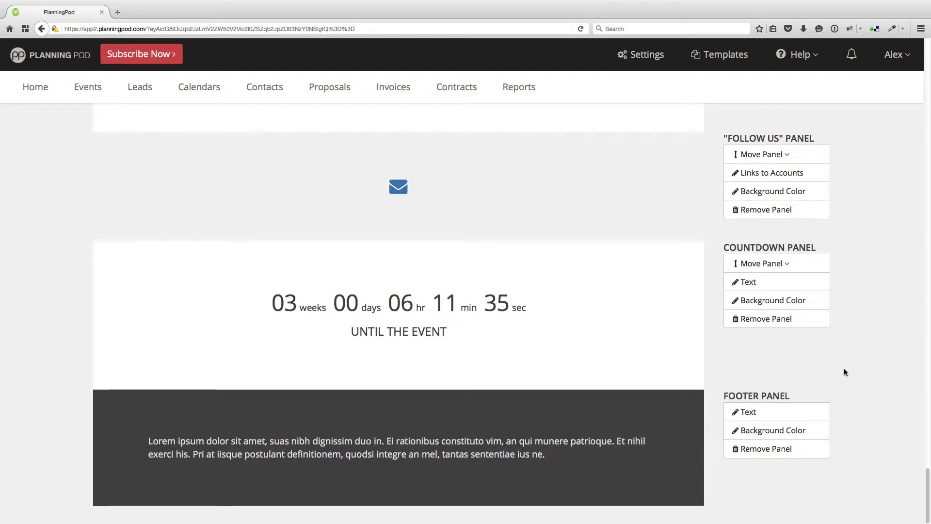
# Step: Set the footer panel's text colour to dark grey
pyautogui.click(755, 415)
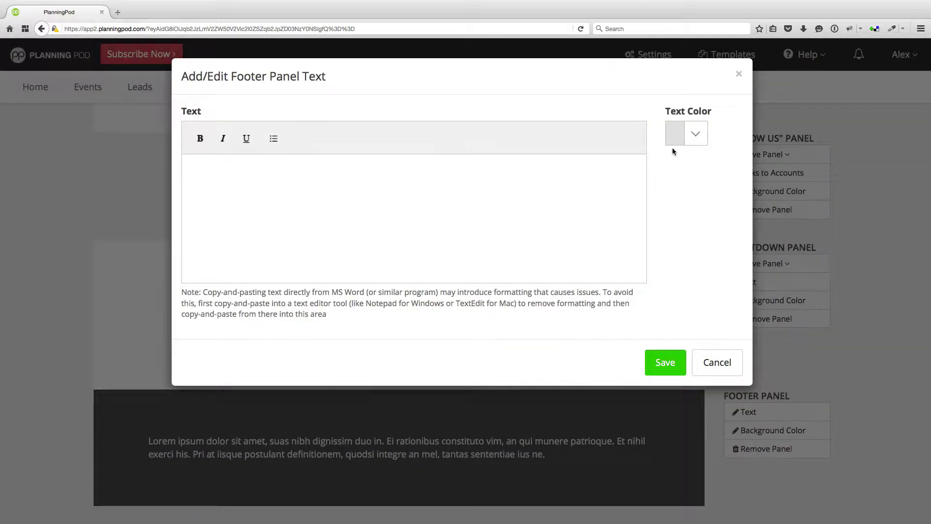
pyautogui.click(681, 136)
pyautogui.moveTo(669, 251); pyautogui.dragTo(654, 260)
pyautogui.click(581, 231)
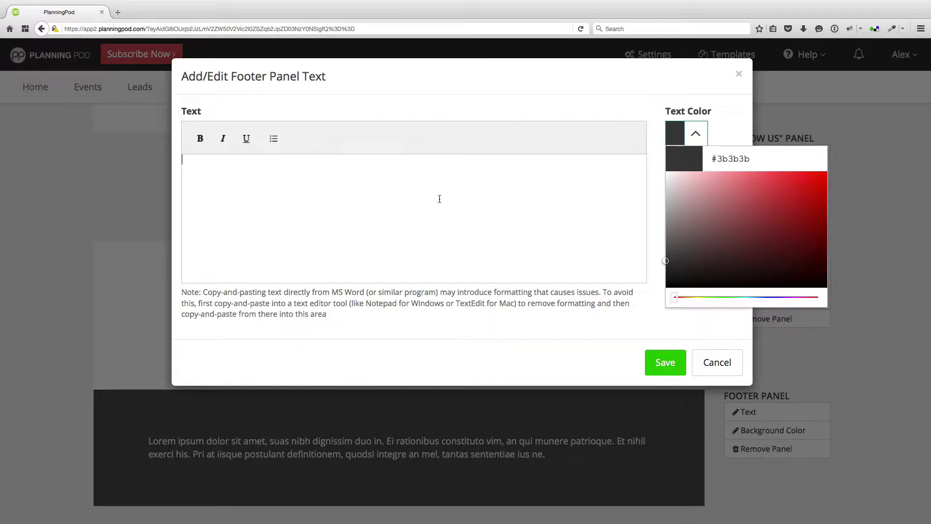
pyautogui.click(720, 133)
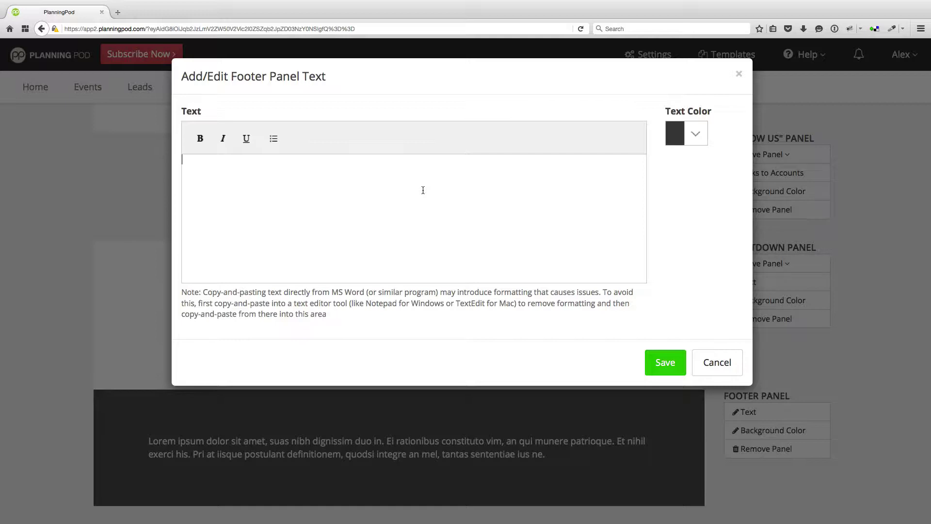
# Step: Type the Madison Group 2016 copyright notice pointing visitors to Contact Us, and save it
pyautogui.click(423, 190)
pyautogui.write('Copyright')
pyautogui.write('Madison Group 2016 - All rights reserved')
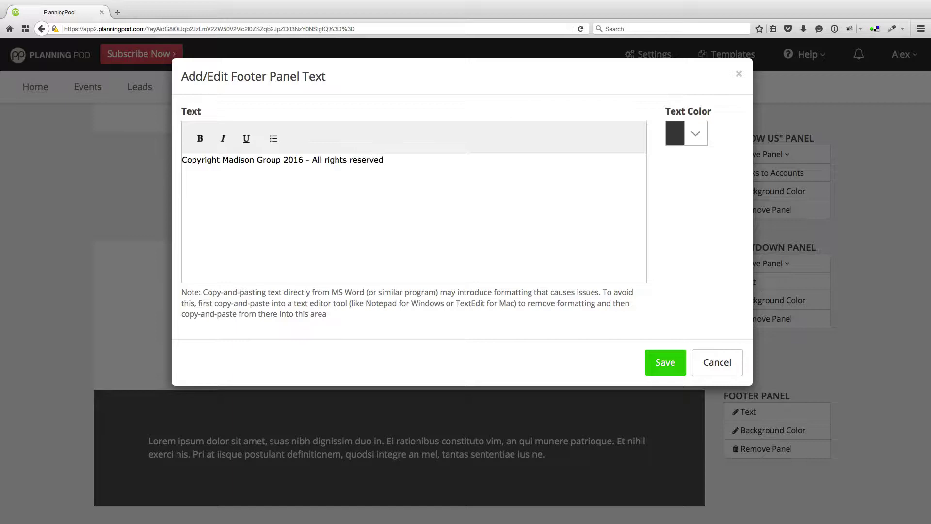
pyautogui.write('. If you cannot find the information o')
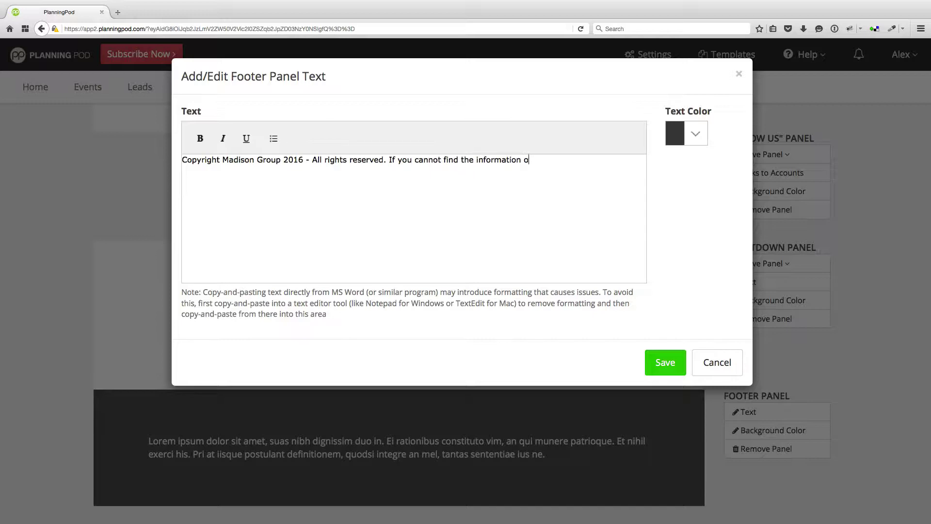
pyautogui.write('n thepage you were looking for, please clickc')
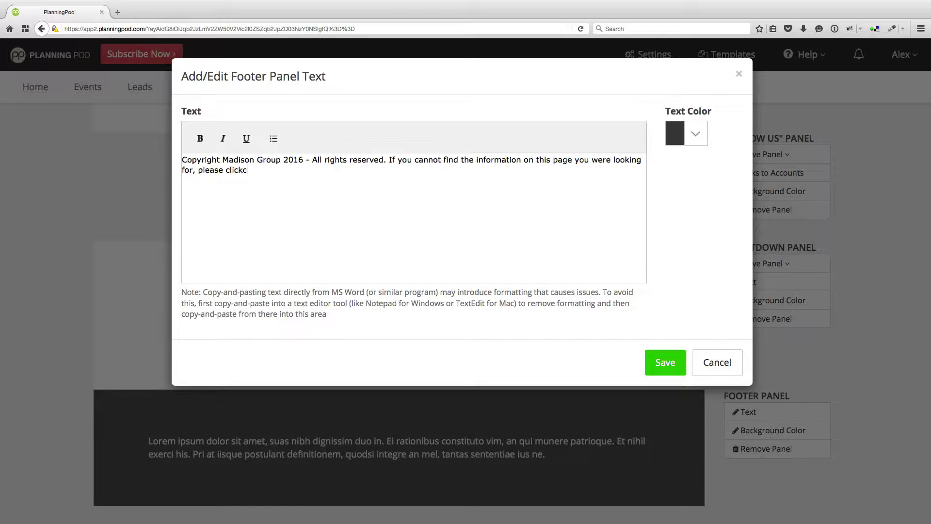
pyautogui.write('on the Contact Us link a')
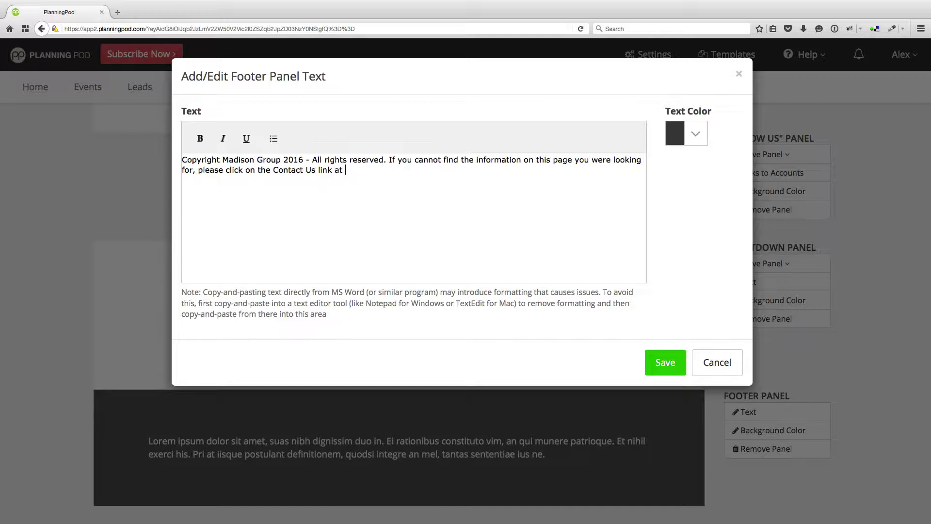
pyautogui.write('top of the page to e')
pyautogui.write('mail us.')
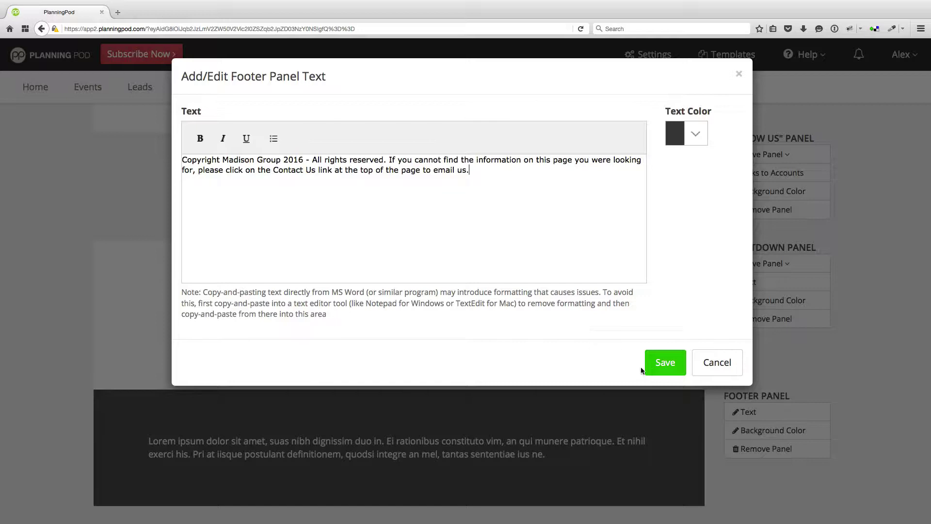
pyautogui.click(664, 365)
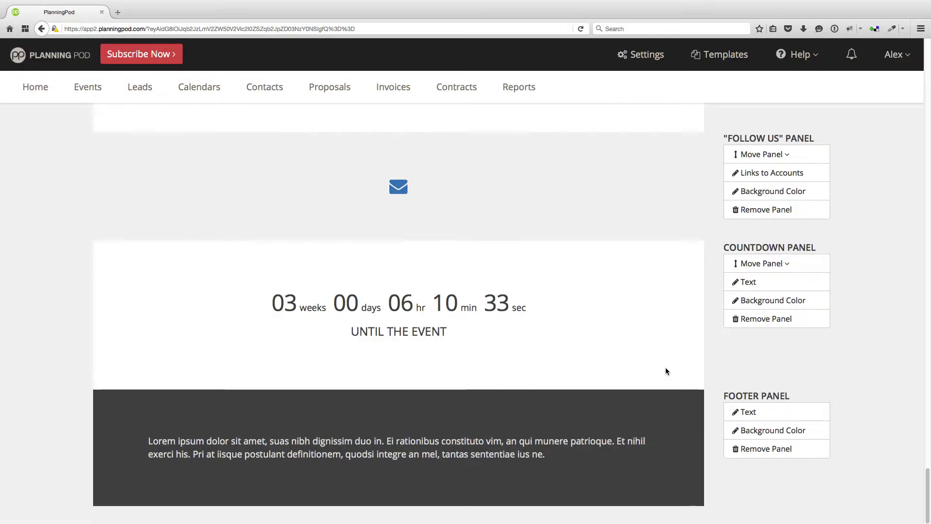
# Step: Choose a light grey (#afafaf) as the footer background colour and save it
pyautogui.click(774, 433)
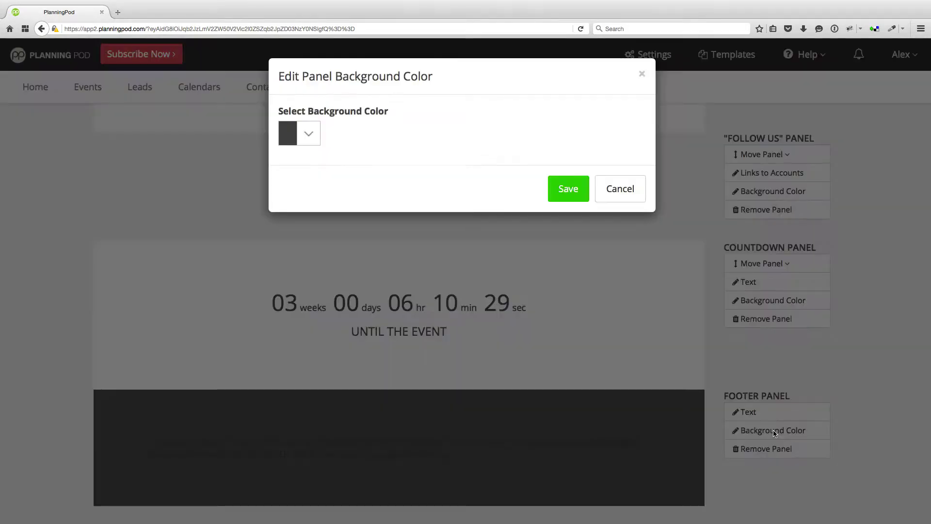
pyautogui.click(310, 136)
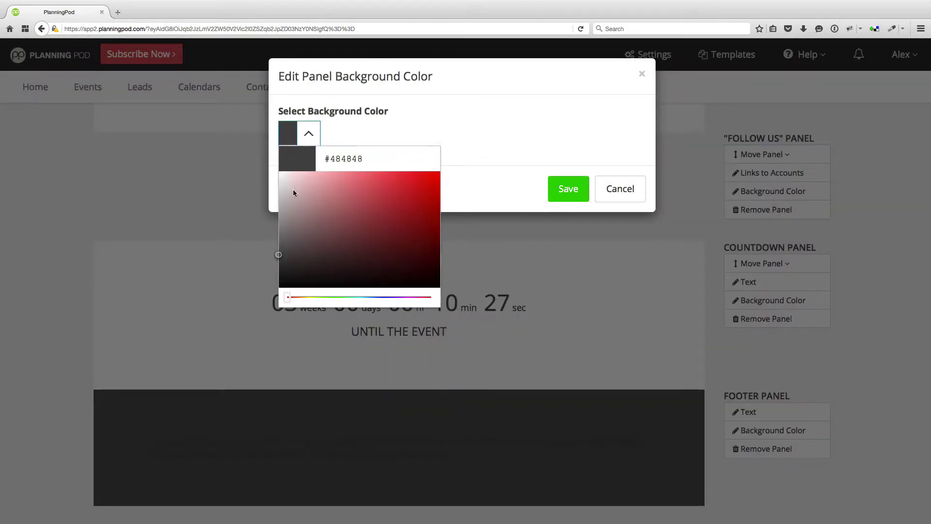
pyautogui.click(278, 241)
pyautogui.moveTo(278, 241); pyautogui.dragTo(270, 203)
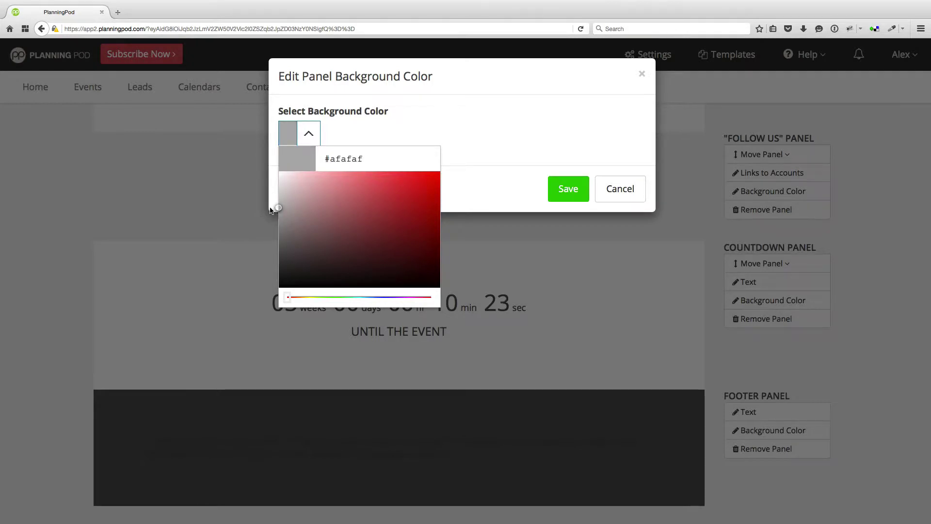
pyautogui.click(513, 154)
pyautogui.click(563, 187)
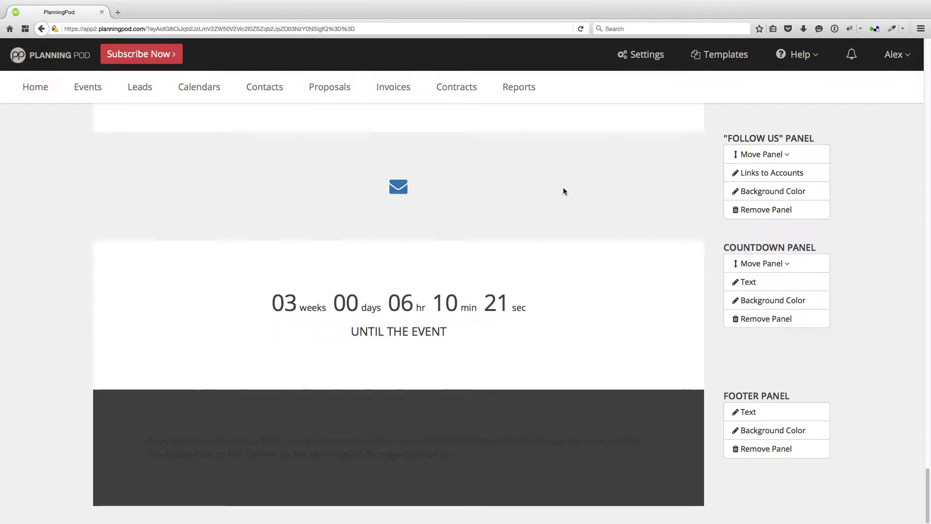
# Step: Scroll back up to the Global Settings and Website Status section showing OFFLINE
pyautogui.scroll(-1, 443, 441)
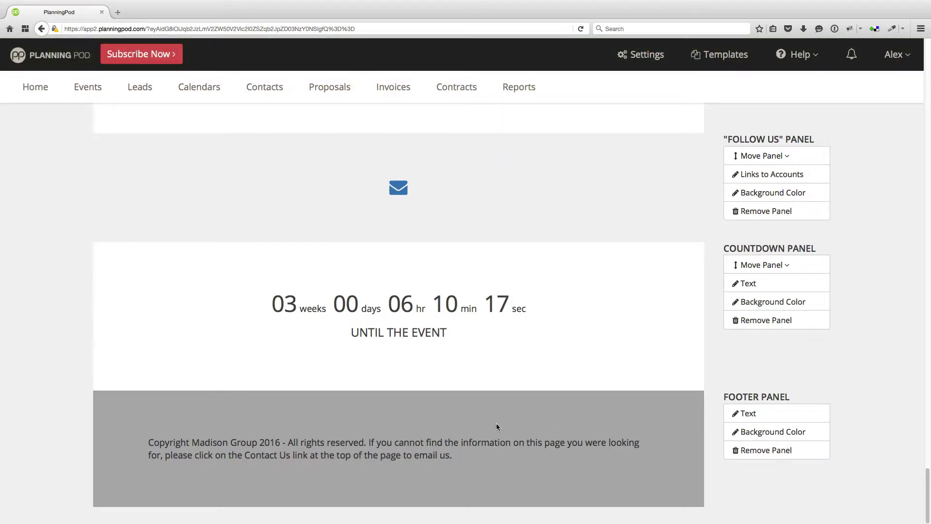
pyautogui.scroll(10, 678, 358)
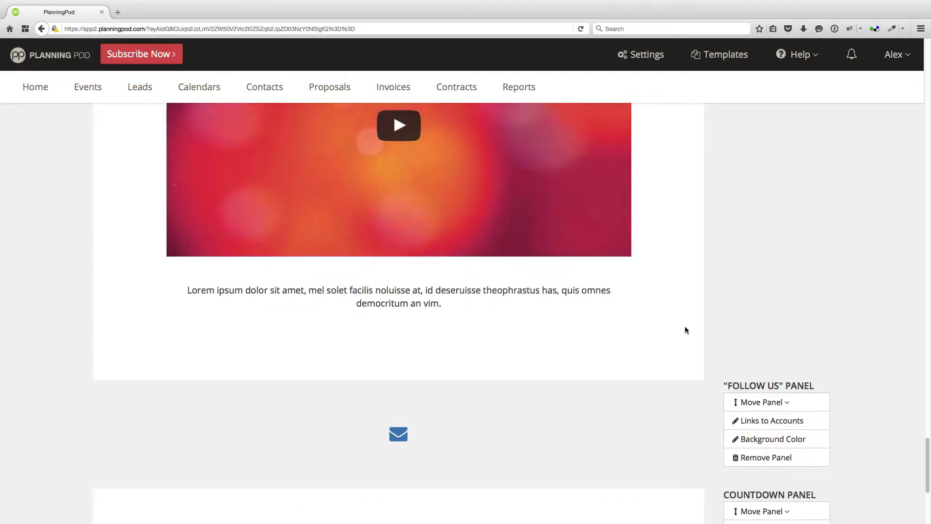
pyautogui.scroll(5, 692, 316)
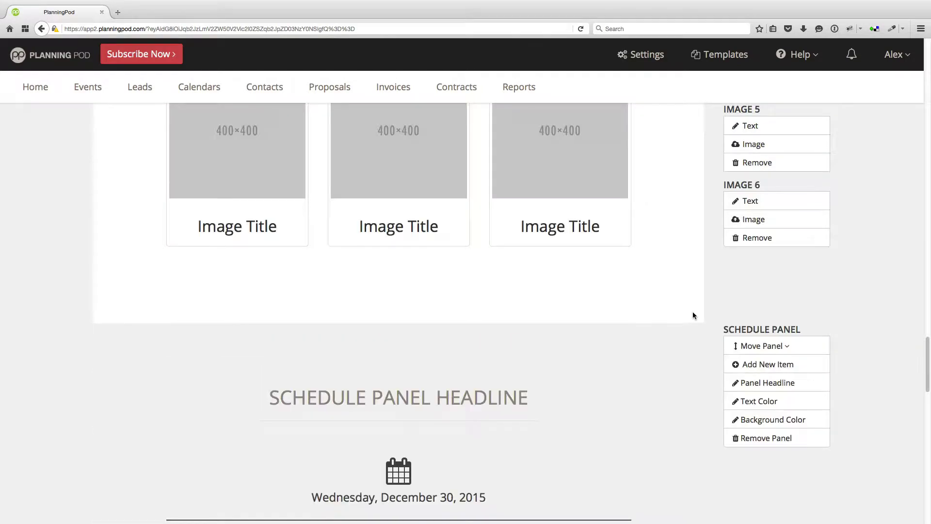
pyautogui.scroll(20, 698, 306)
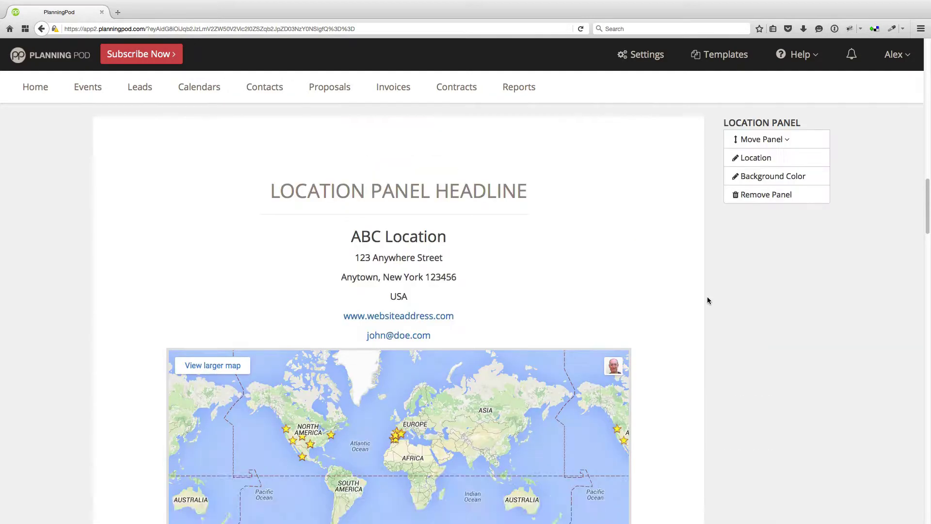
pyautogui.scroll(15, 707, 300)
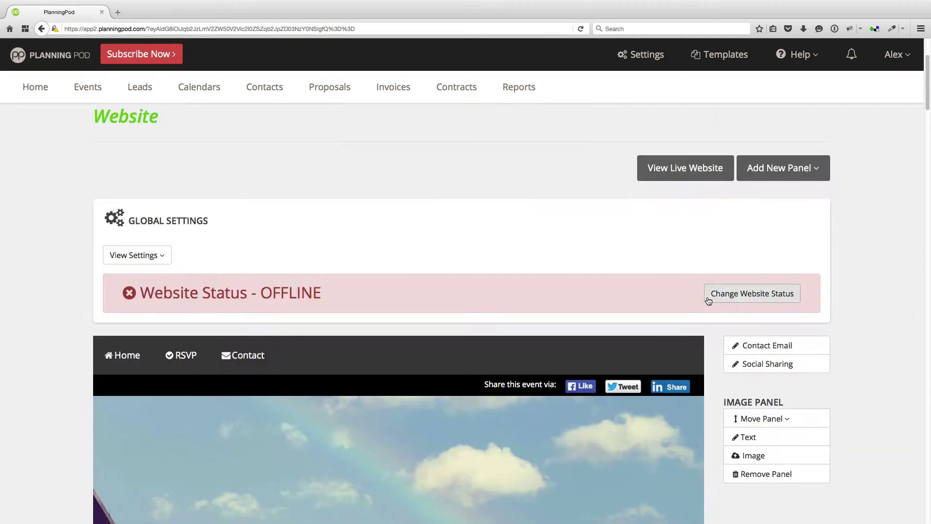
pyautogui.scroll(3, 708, 301)
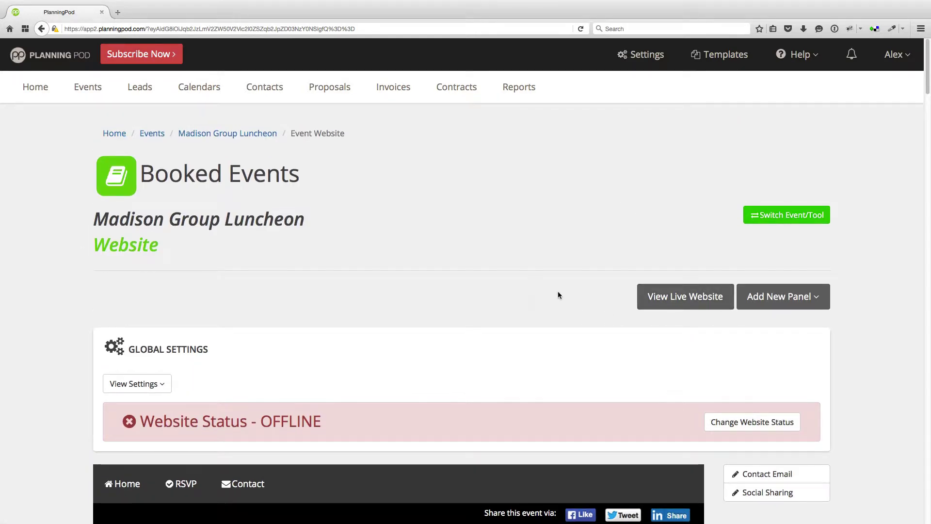
pyautogui.scroll(-1, 556, 293)
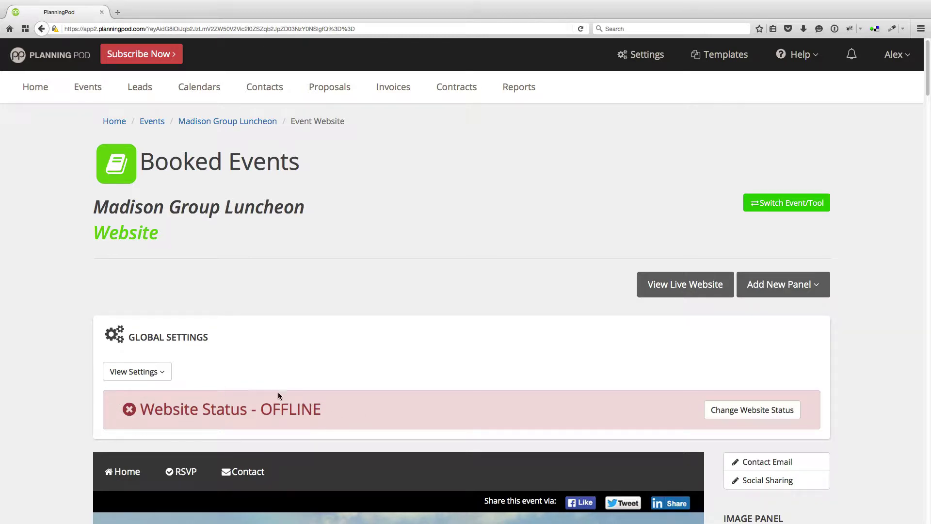
# Step: Set the website status to Online, save it, and view the live website
pyautogui.click(751, 409)
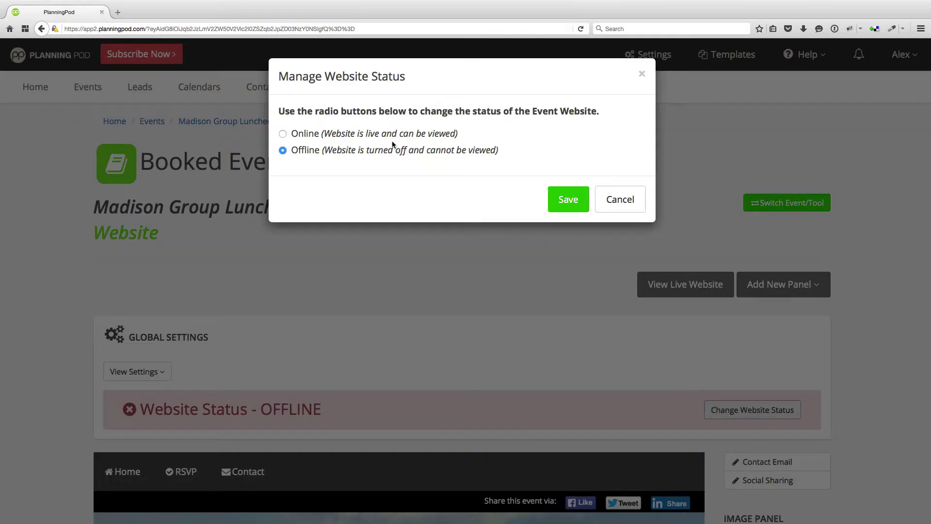
pyautogui.click(371, 134)
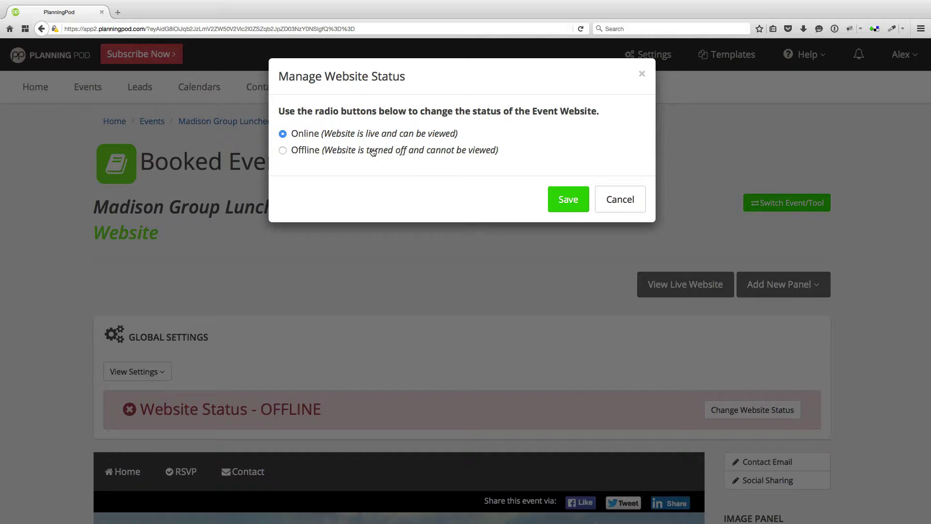
pyautogui.click(373, 151)
pyautogui.click(370, 135)
pyautogui.click(572, 194)
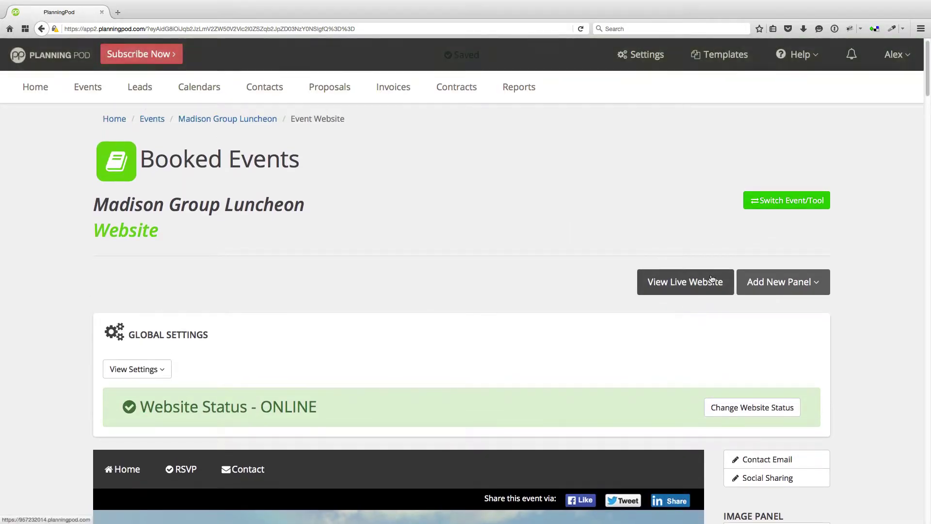
pyautogui.click(711, 278)
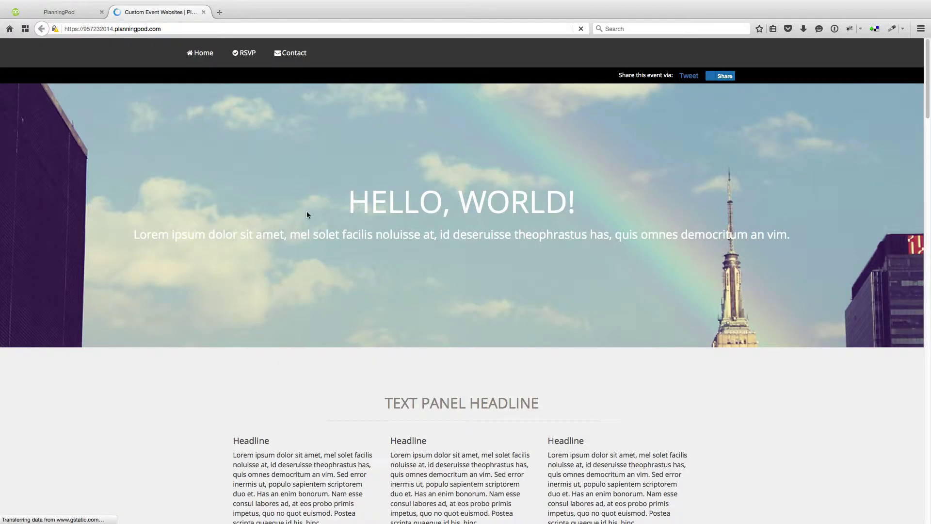
# Step: Scroll through the live Madison Group Luncheon site, then close its tab
pyautogui.scroll(-5, 437, 180)
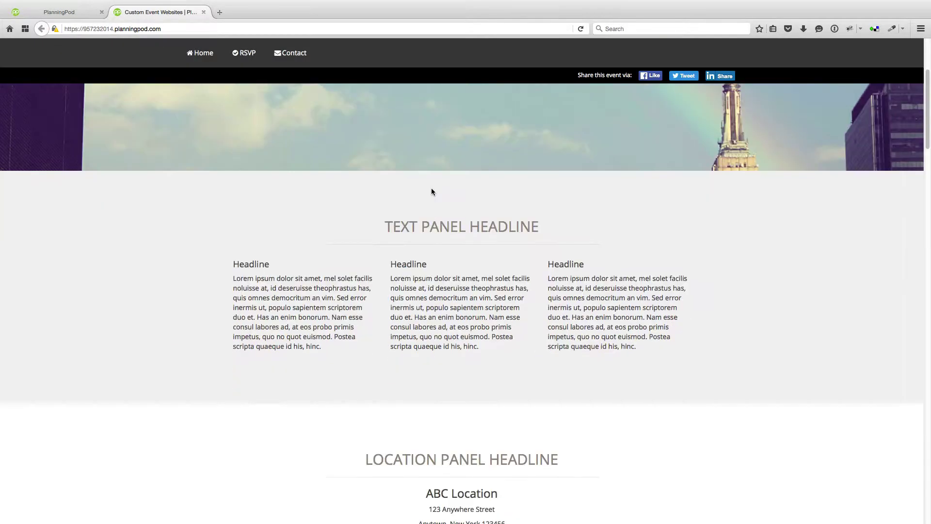
pyautogui.scroll(-10, 431, 191)
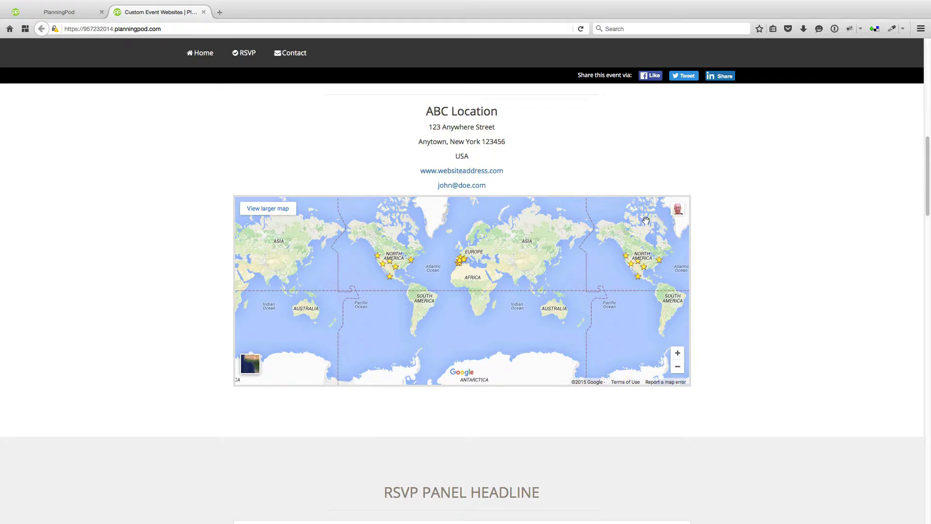
pyautogui.scroll(-15, 779, 260)
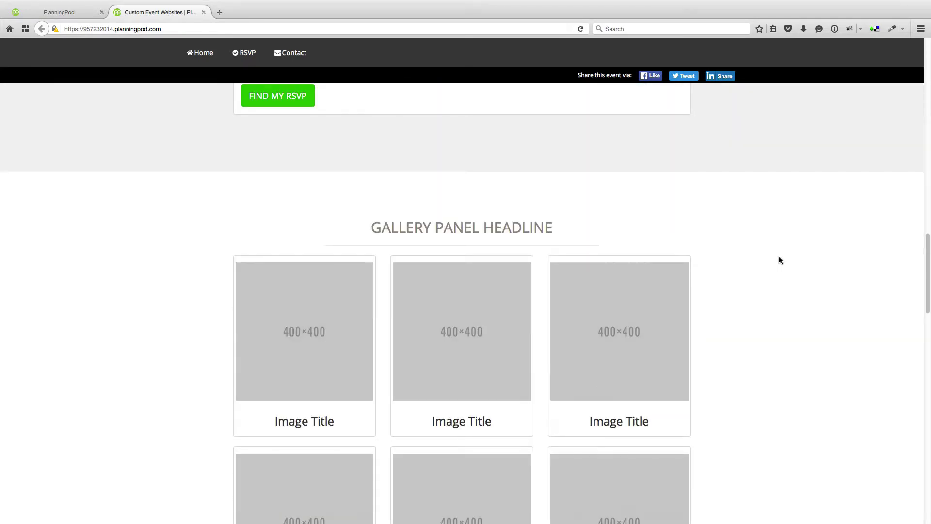
pyautogui.scroll(20, 779, 260)
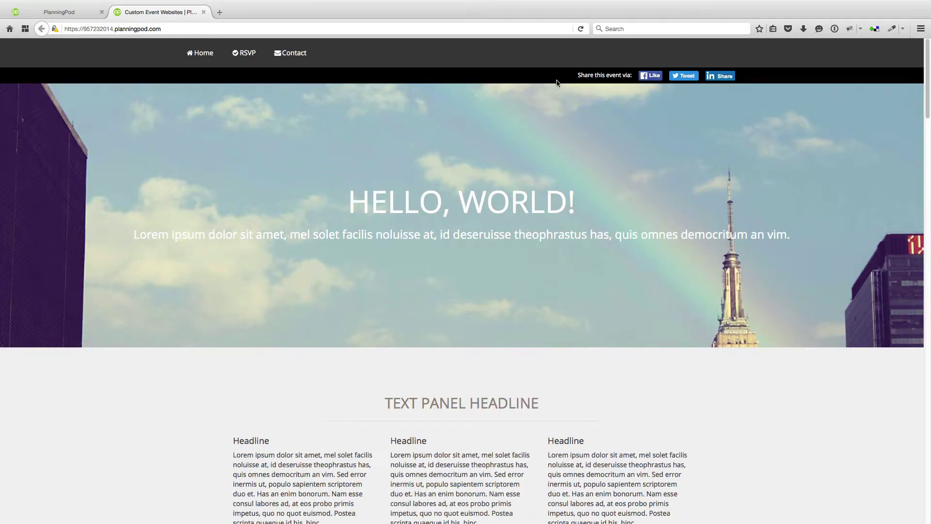
pyautogui.click(203, 12)
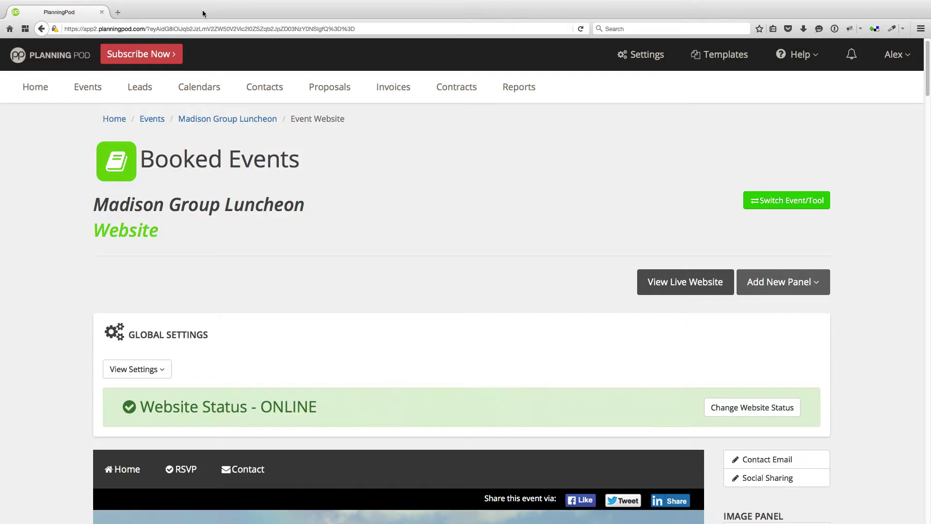
# Step: Add a new text panel with the image on the left
pyautogui.scroll(-1, 601, 223)
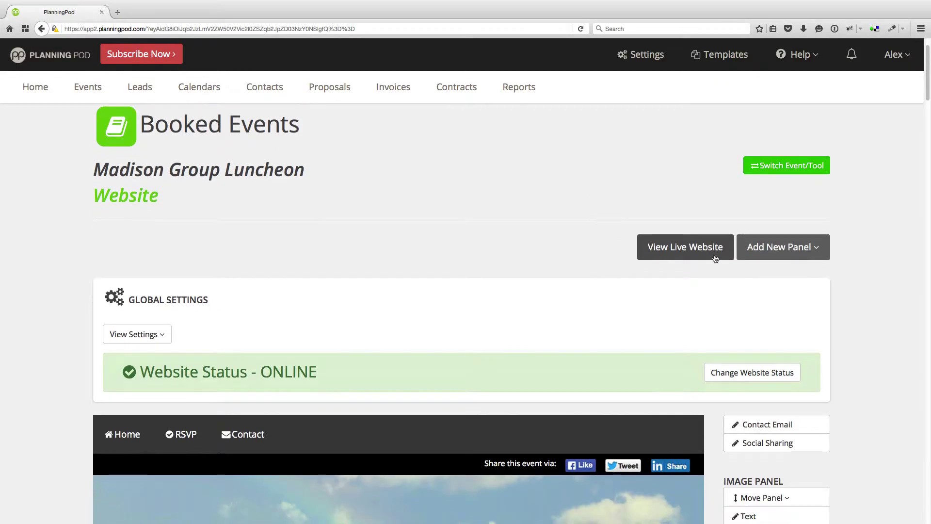
pyautogui.click(790, 249)
pyautogui.scroll(-1, 785, 299)
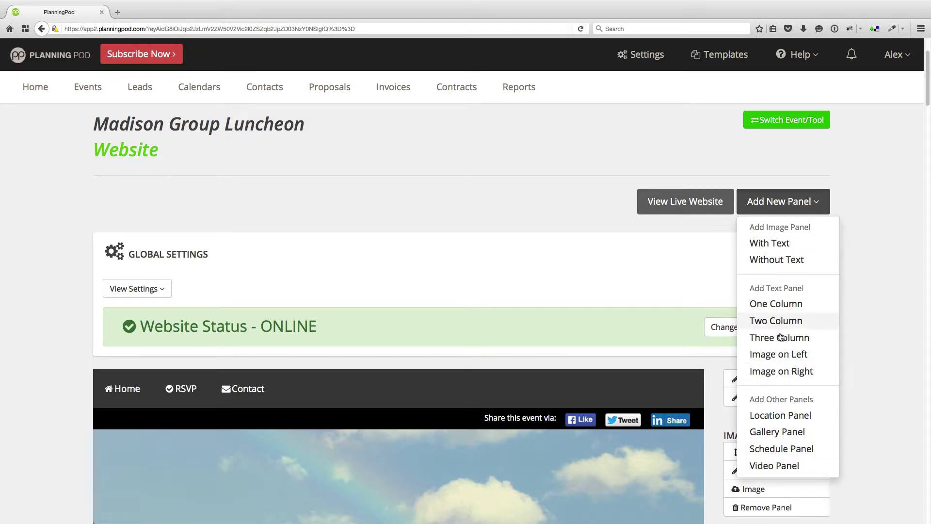
pyautogui.click(780, 356)
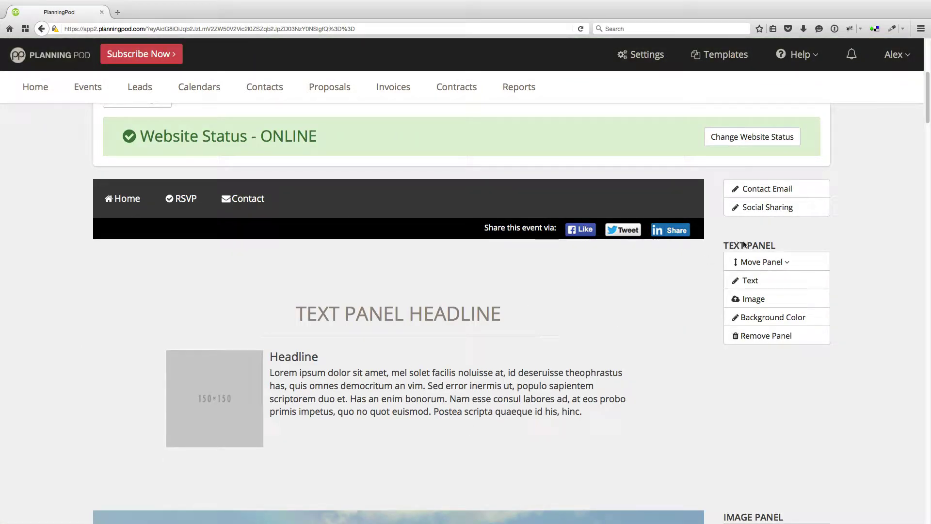
# Step: Move the image-left text panel down three places, below the location panel
pyautogui.click(764, 265)
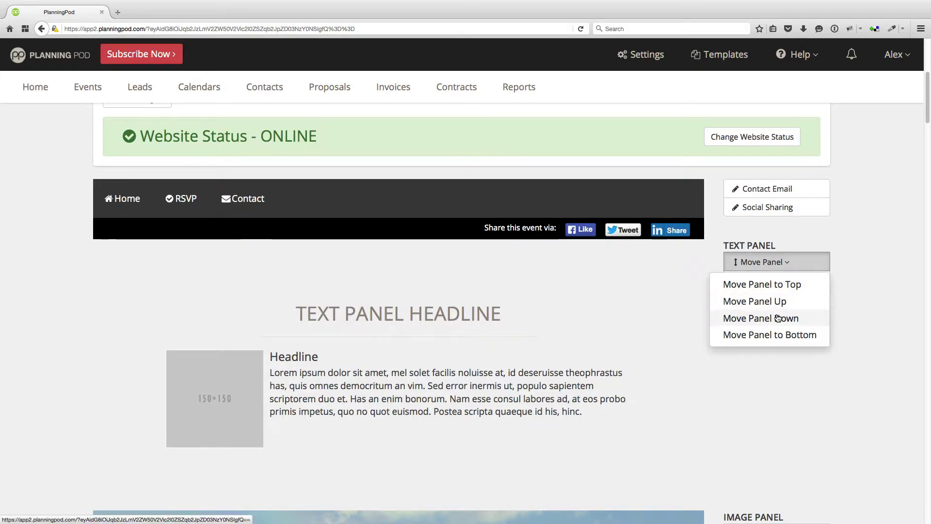
pyautogui.click(777, 317)
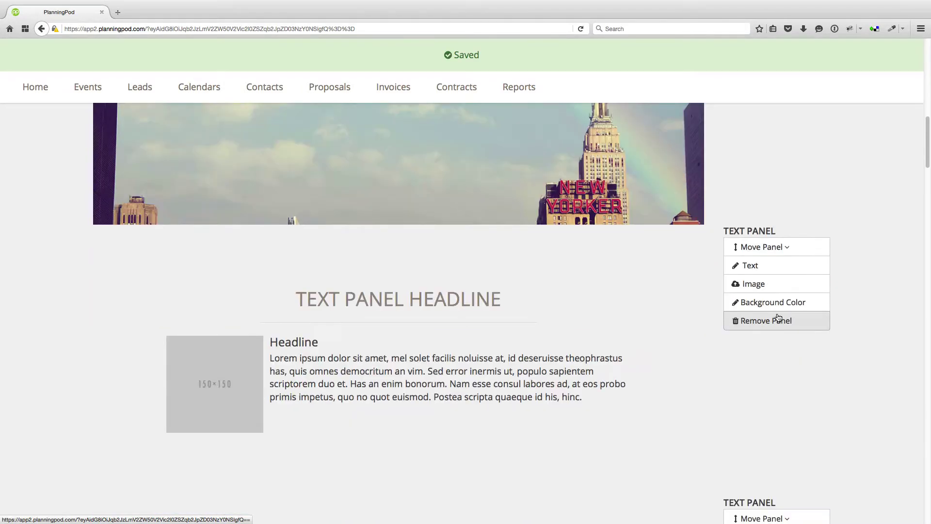
pyautogui.click(767, 252)
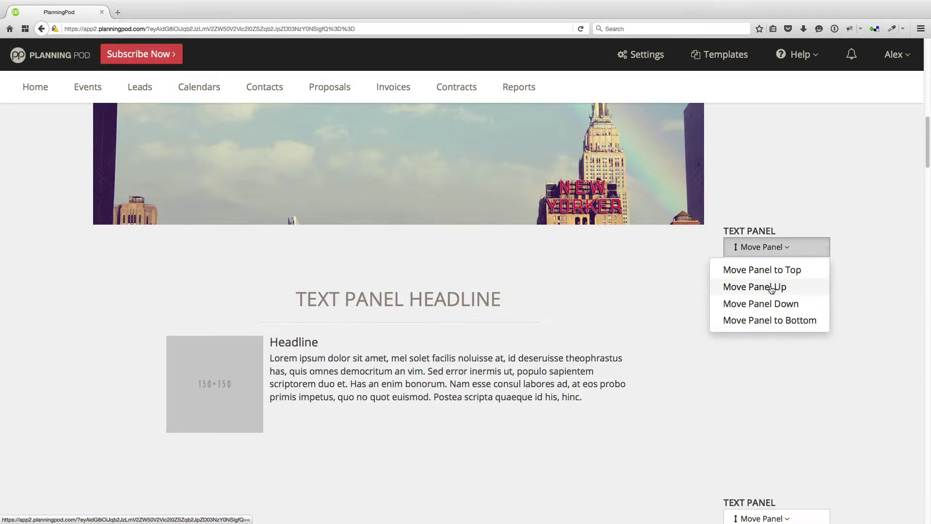
pyautogui.click(775, 304)
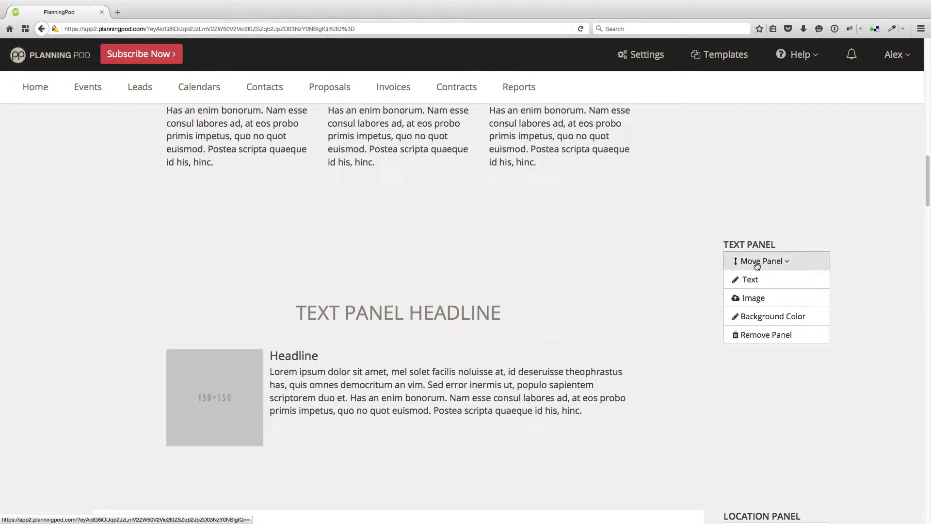
pyautogui.click(761, 261)
pyautogui.click(770, 320)
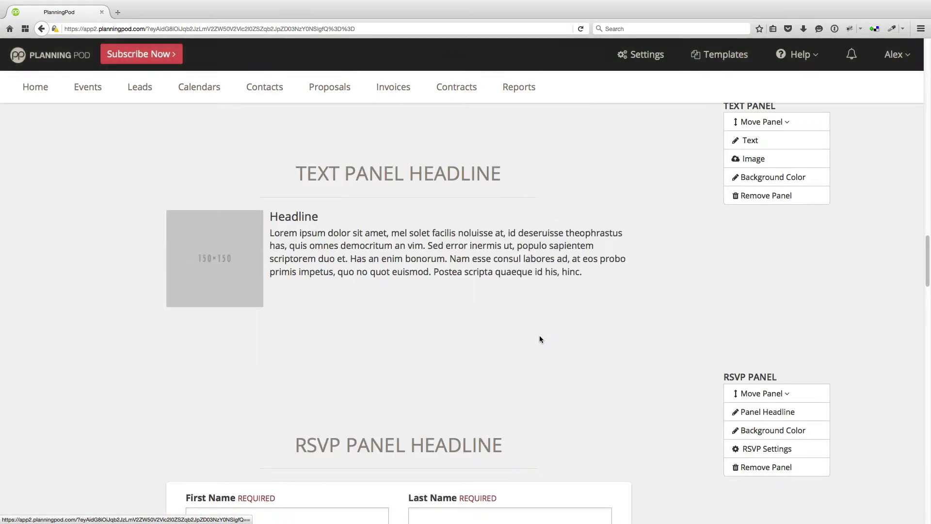
# Step: Remove the image-left text panel so the location panel sits directly above RSVP
pyautogui.click(770, 196)
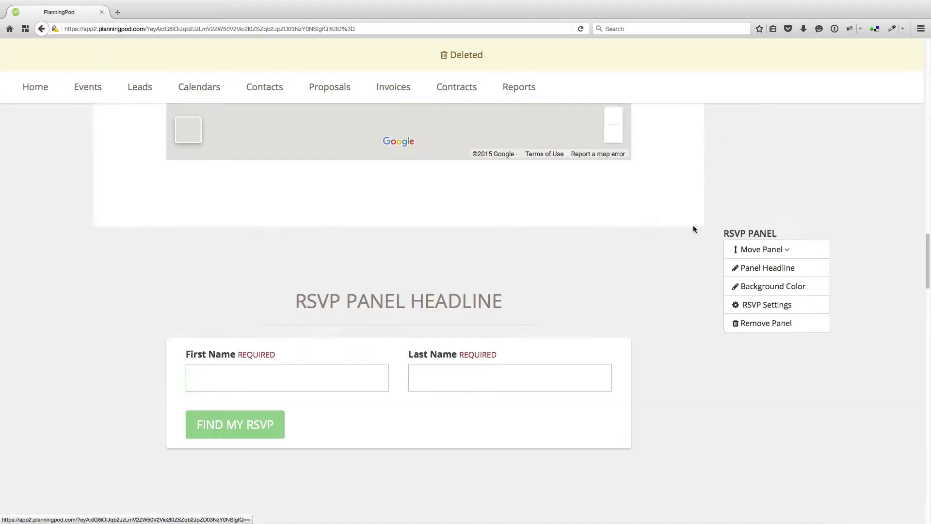
pyautogui.scroll(15, 697, 211)
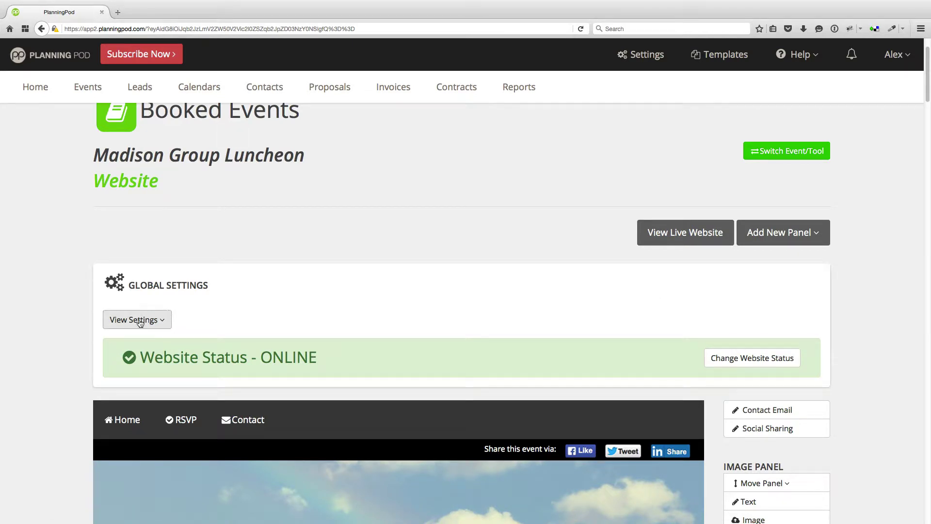
# Step: Expand Global Settings to show the website address, password protection and Open Sans fonts
pyautogui.click(158, 321)
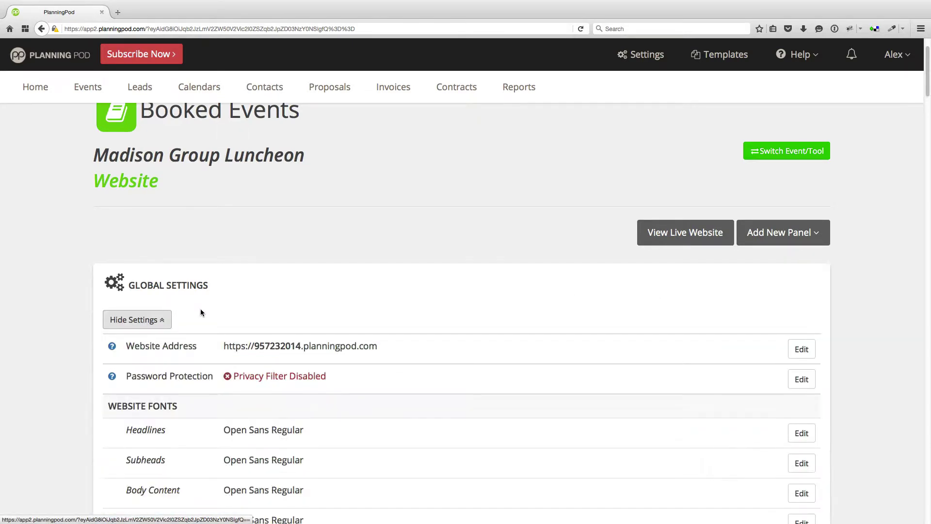
pyautogui.scroll(-2, 205, 302)
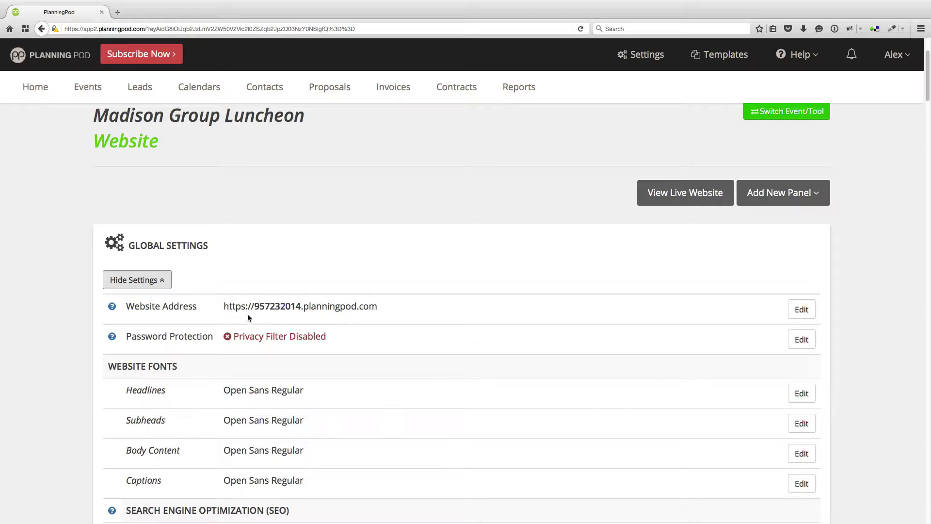
# Step: Replace the numeric default subdomain with madisonluncheons and save the website address
pyautogui.click(805, 309)
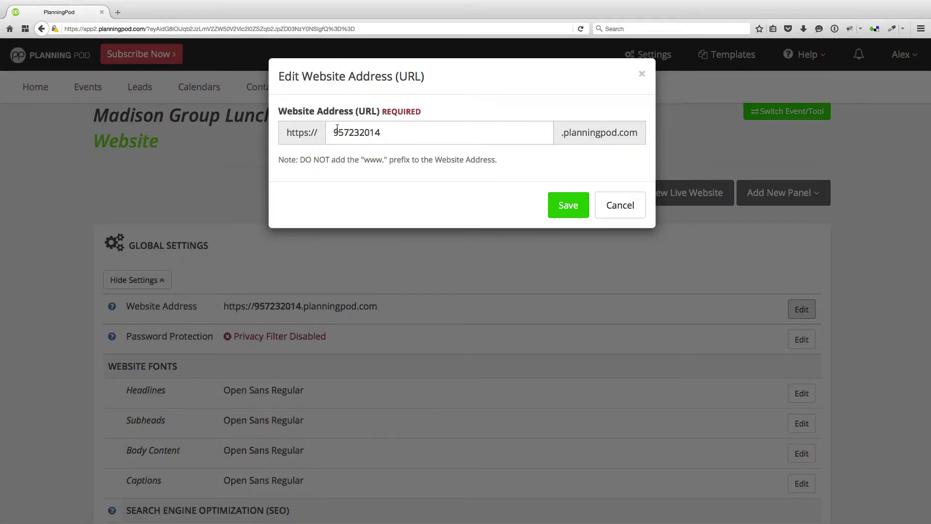
pyautogui.moveTo(396, 135); pyautogui.dragTo(319, 131)
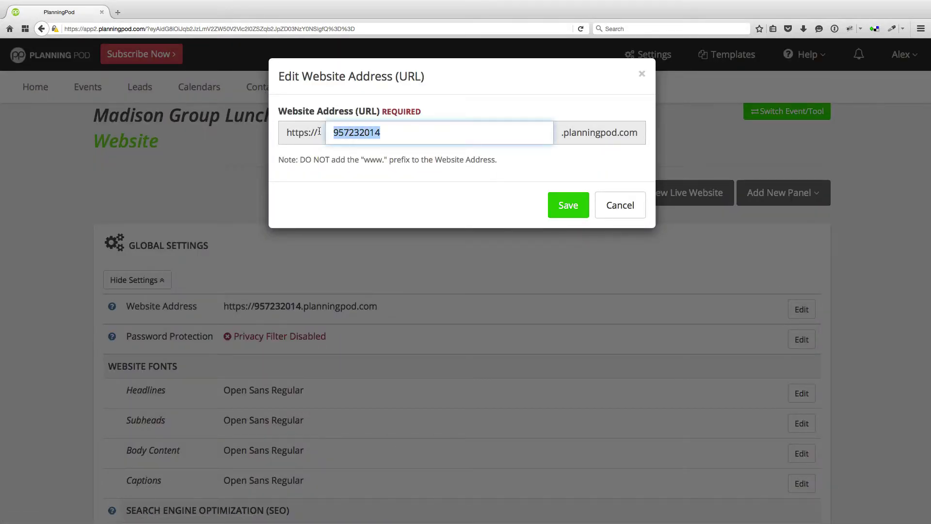
pyautogui.write('ma')
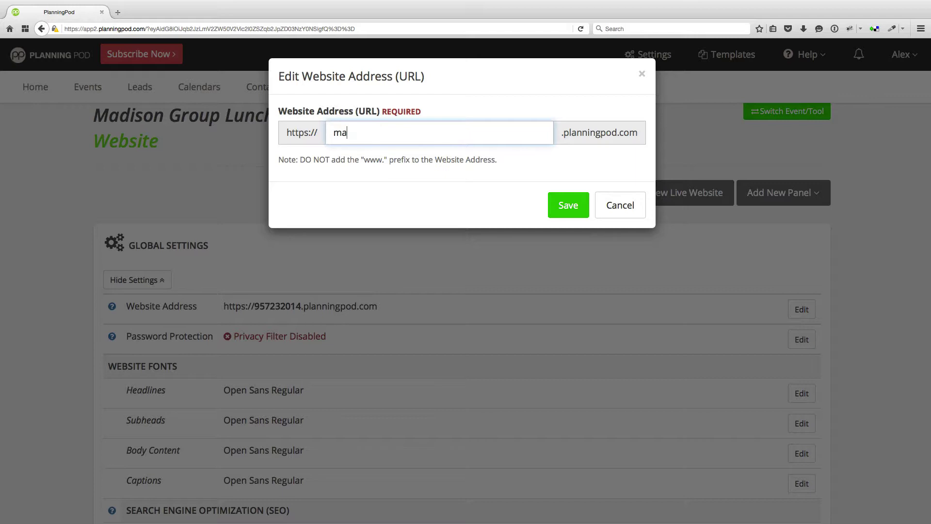
pyautogui.write('disonluncheons')
pyautogui.moveTo(331, 133); pyautogui.dragTo(429, 136)
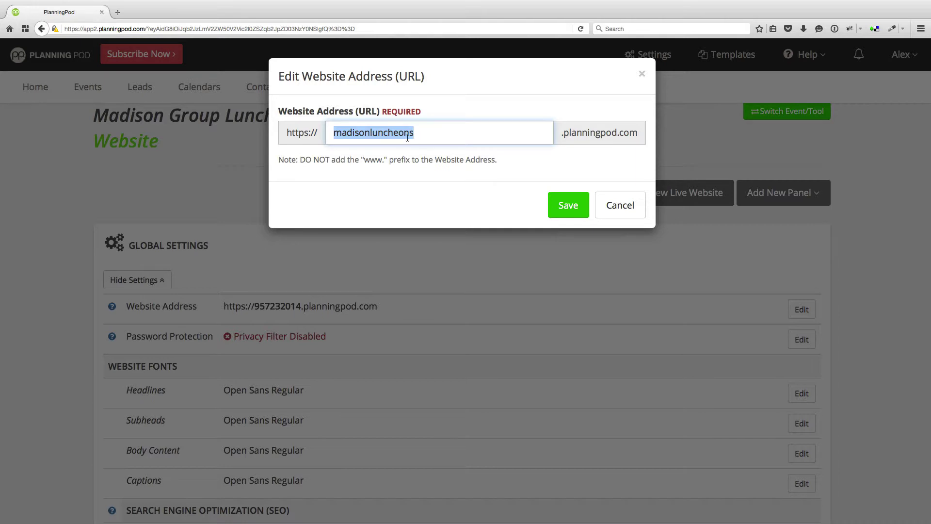
pyautogui.click(440, 165)
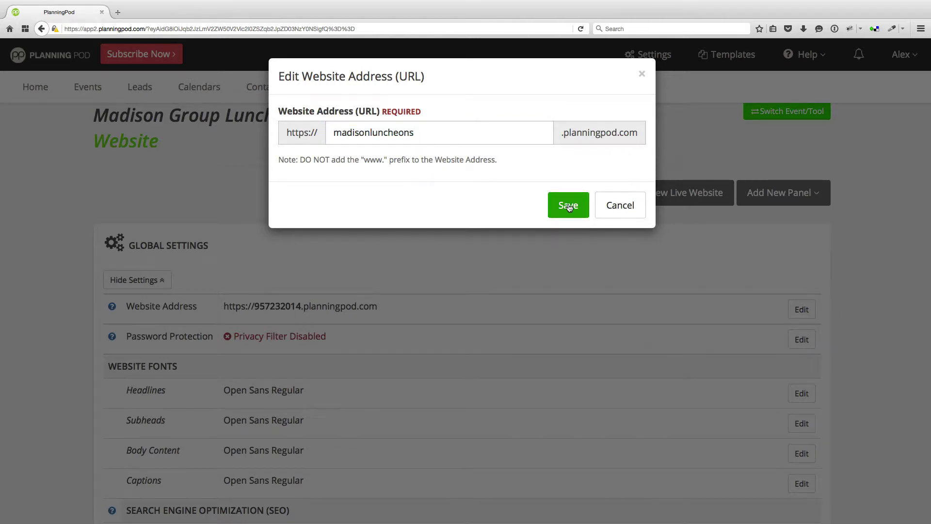
pyautogui.click(568, 206)
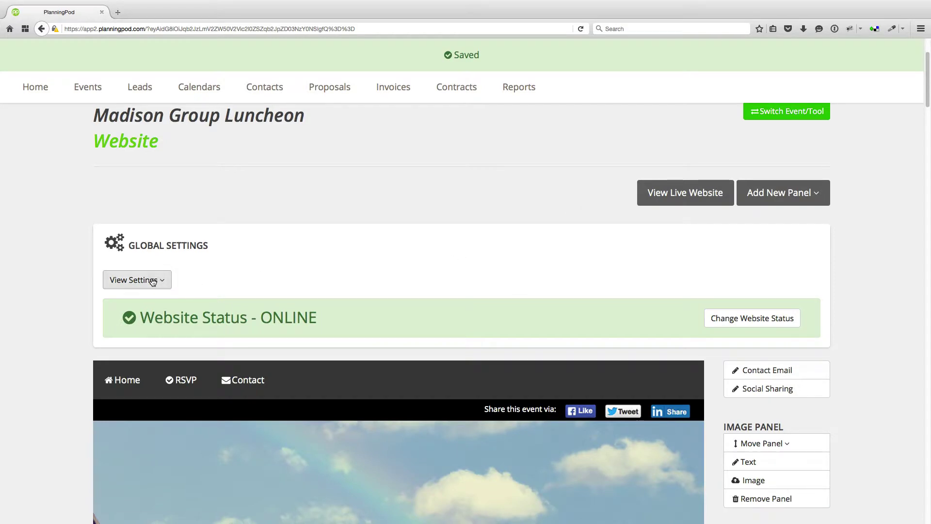
pyautogui.click(154, 281)
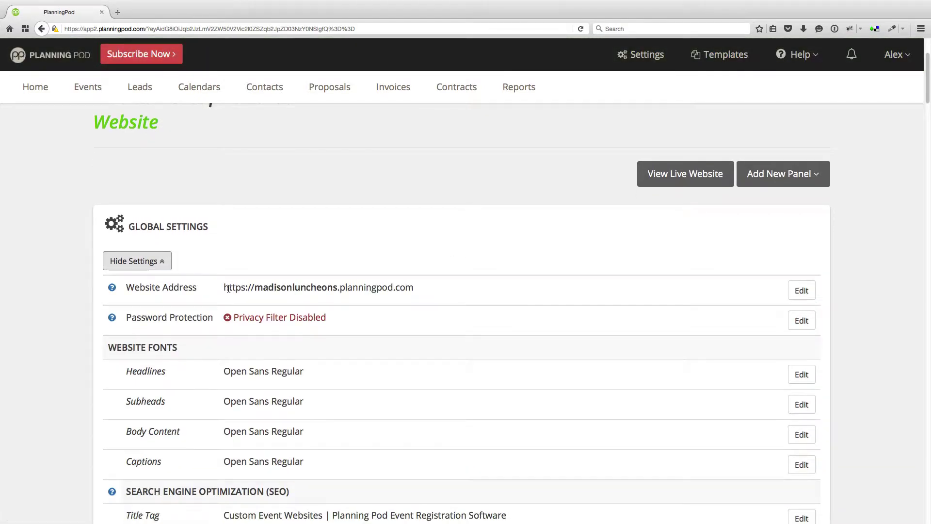
pyautogui.moveTo(224, 289); pyautogui.dragTo(411, 281)
pyautogui.press('super+c')
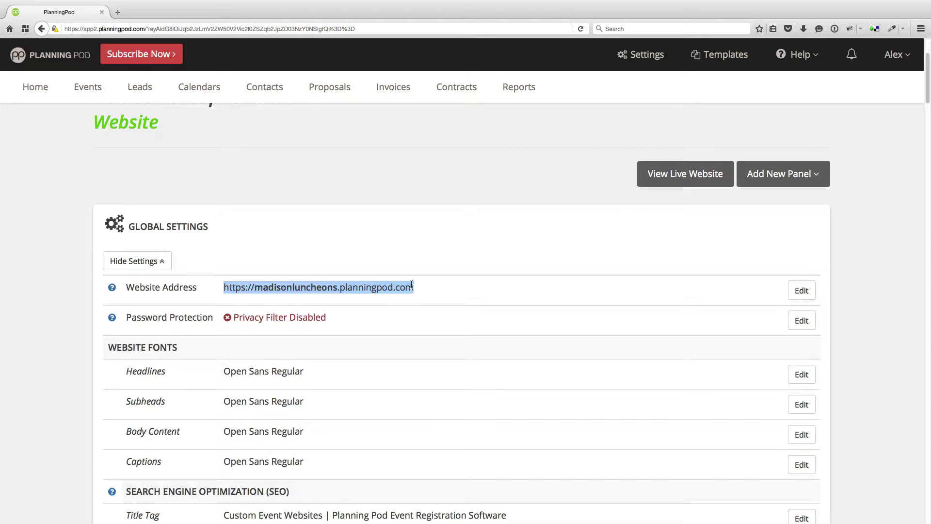
pyautogui.click(118, 14)
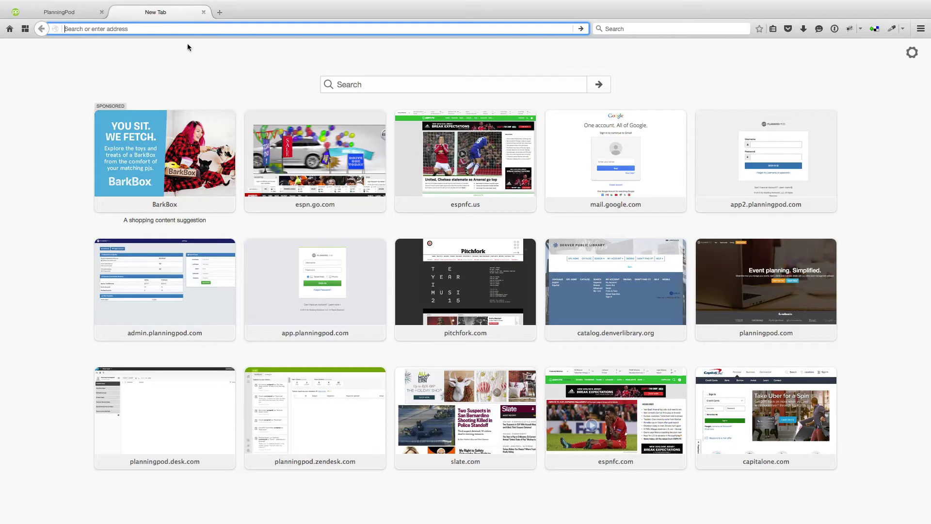
pyautogui.press('super+v')
pyautogui.press('Return')
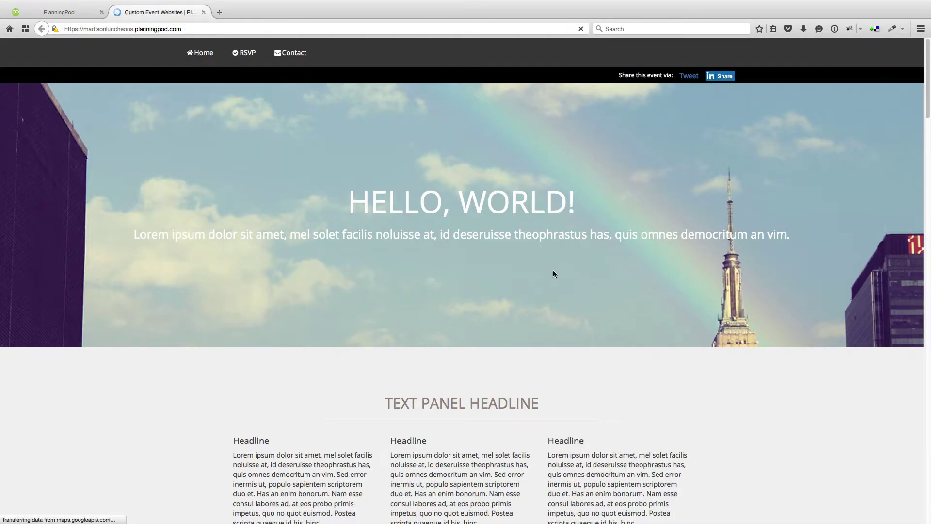
pyautogui.scroll(-5, 367, 339)
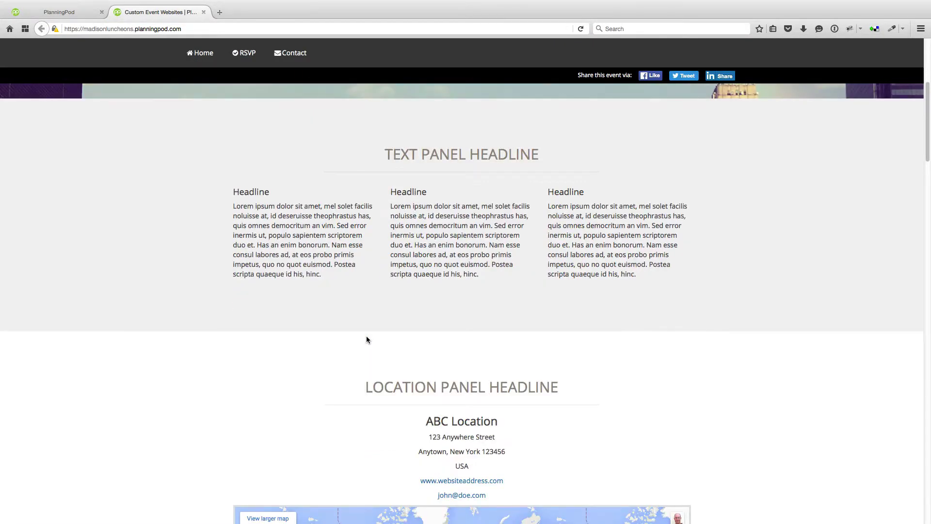
pyautogui.scroll(5, 366, 338)
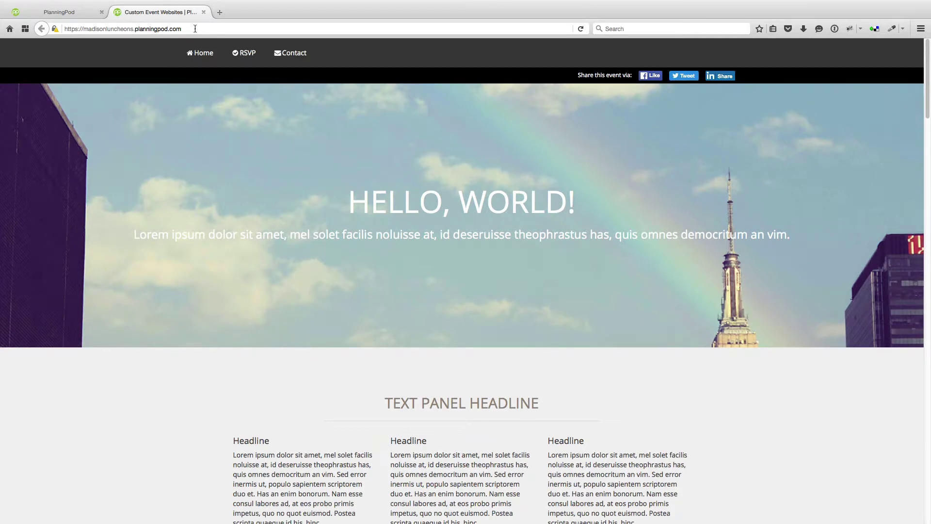
pyautogui.click(204, 12)
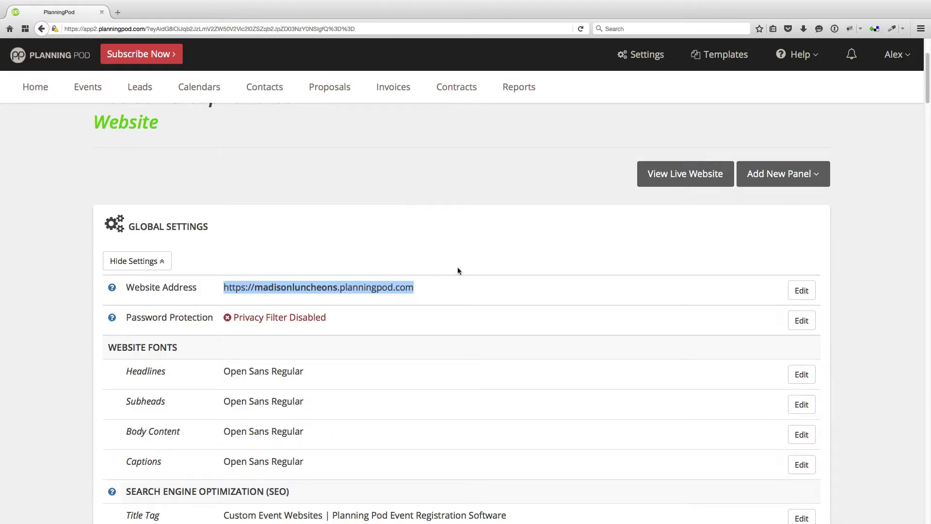
# Step: Enter and save an access password in the Manage Website Password dialog
pyautogui.click(394, 310)
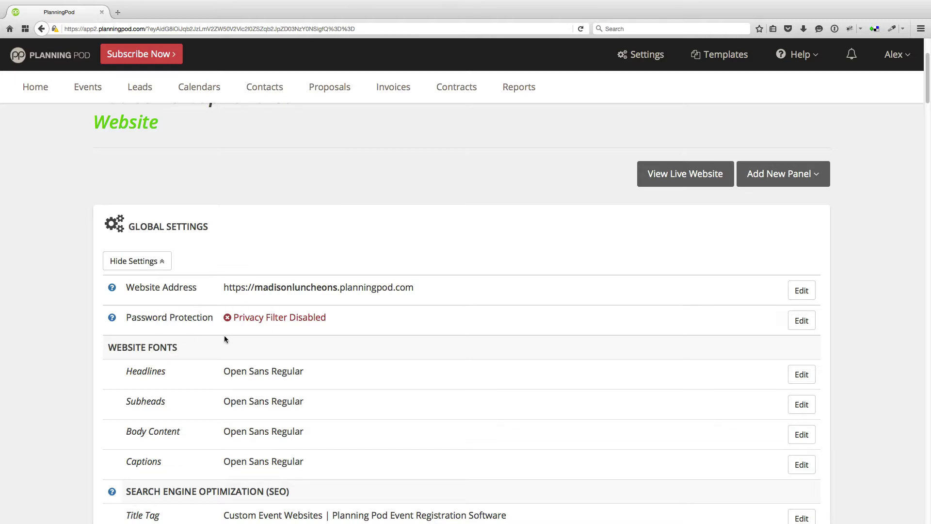
pyautogui.click(804, 324)
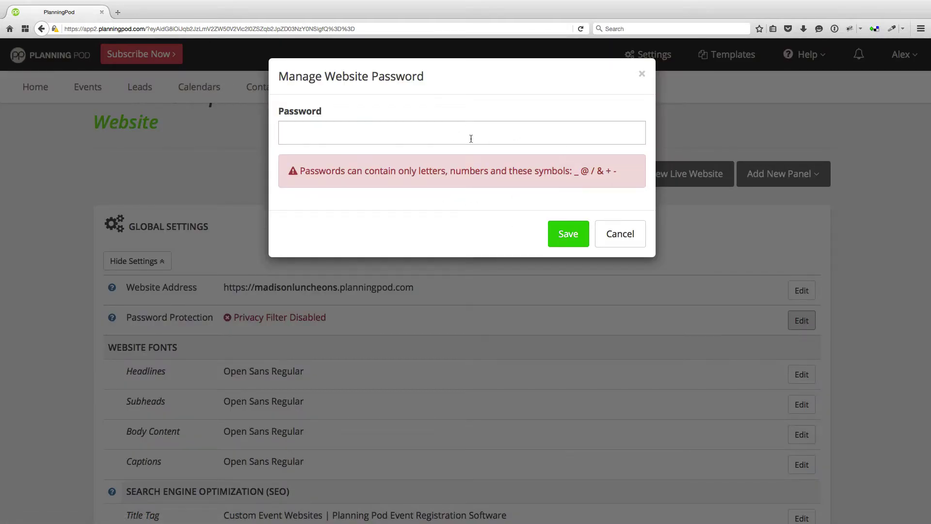
pyautogui.click(404, 131)
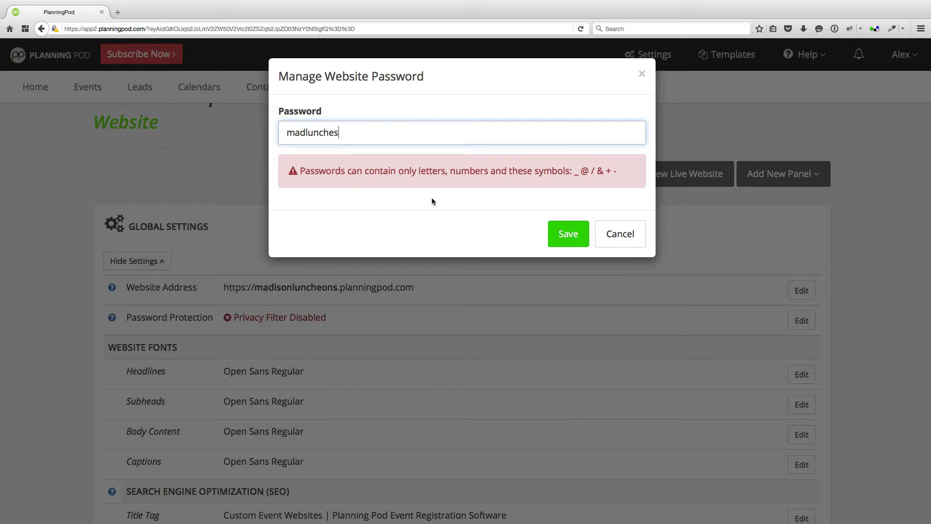
pyautogui.click(565, 238)
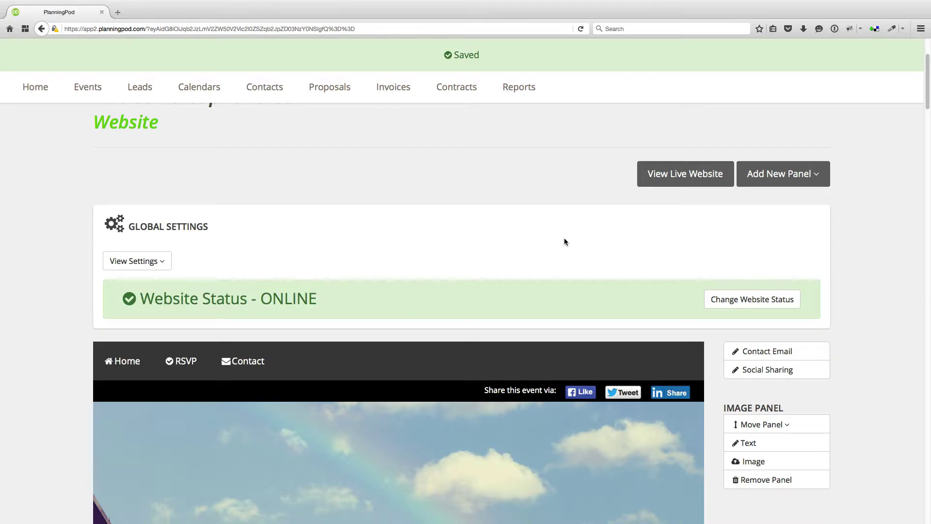
# Step: Expand Global Settings to confirm password protection reads Privacy Filter Enabled
pyautogui.scroll(-5, 537, 283)
pyautogui.scroll(-3, 538, 283)
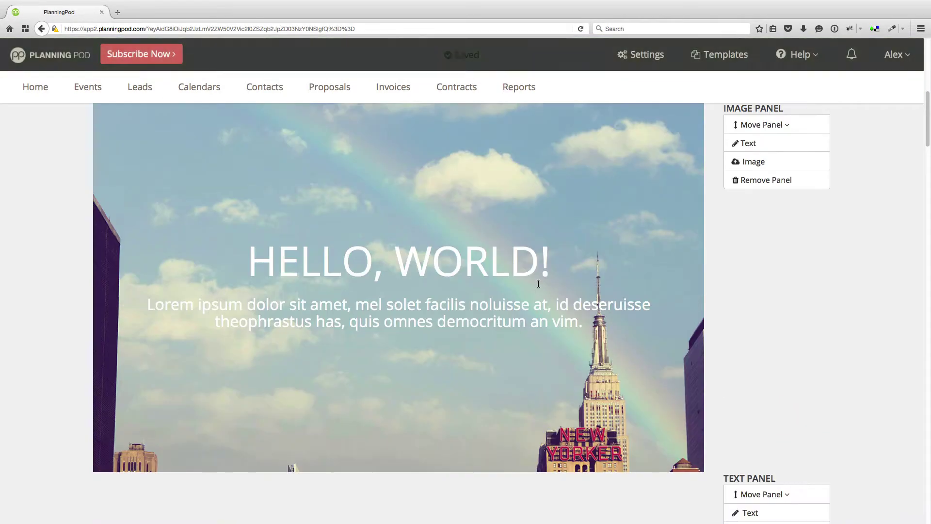
pyautogui.scroll(6, 537, 279)
pyautogui.click(162, 208)
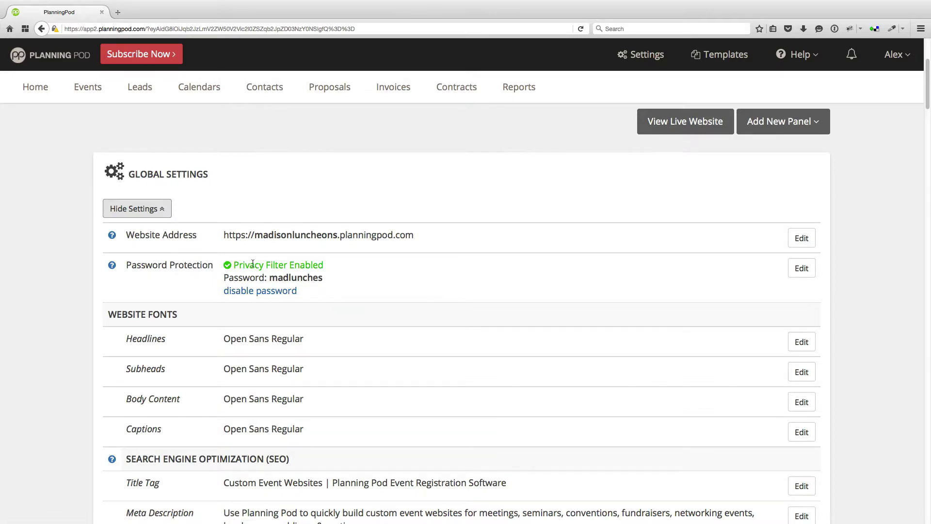
pyautogui.scroll(-5, 499, 409)
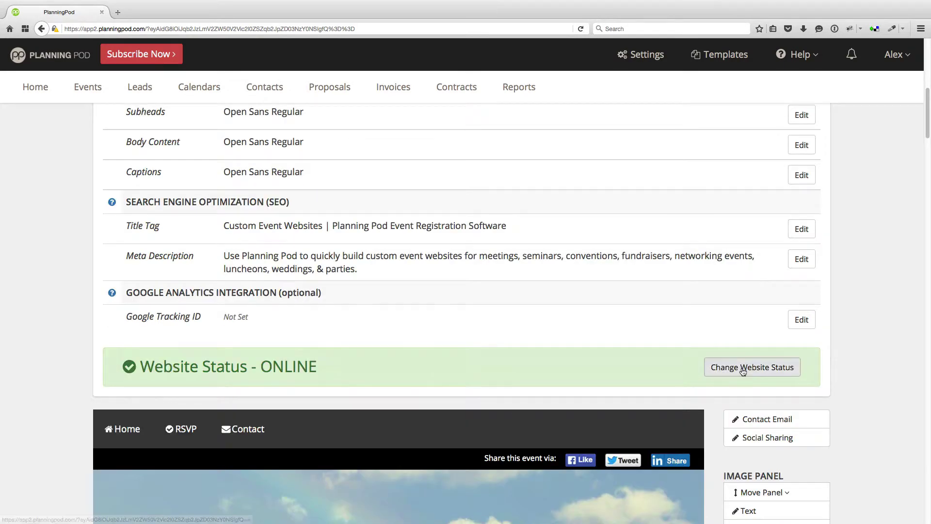
pyautogui.scroll(7, 741, 364)
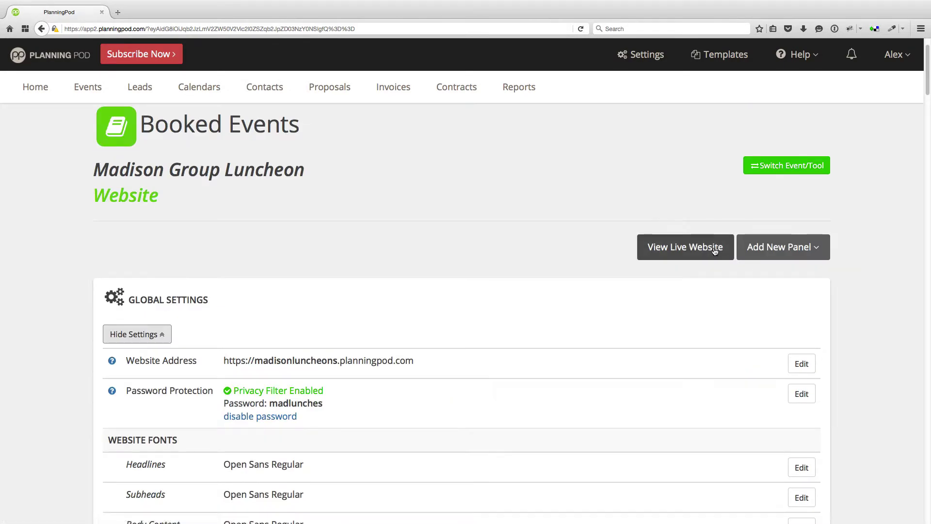
# Step: Open the live website, unlock it with the access password, and decline the 1Password save prompt
pyautogui.click(686, 245)
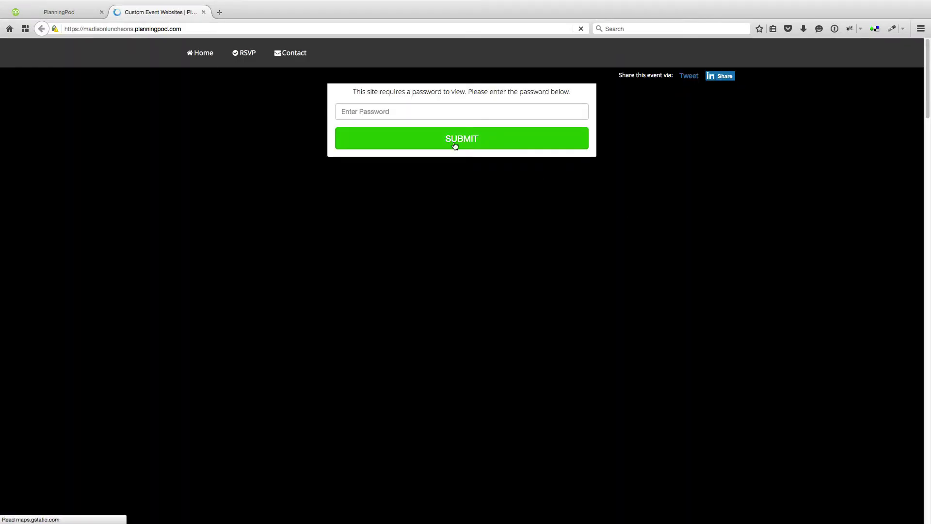
pyautogui.click(452, 109)
pyautogui.write('••')
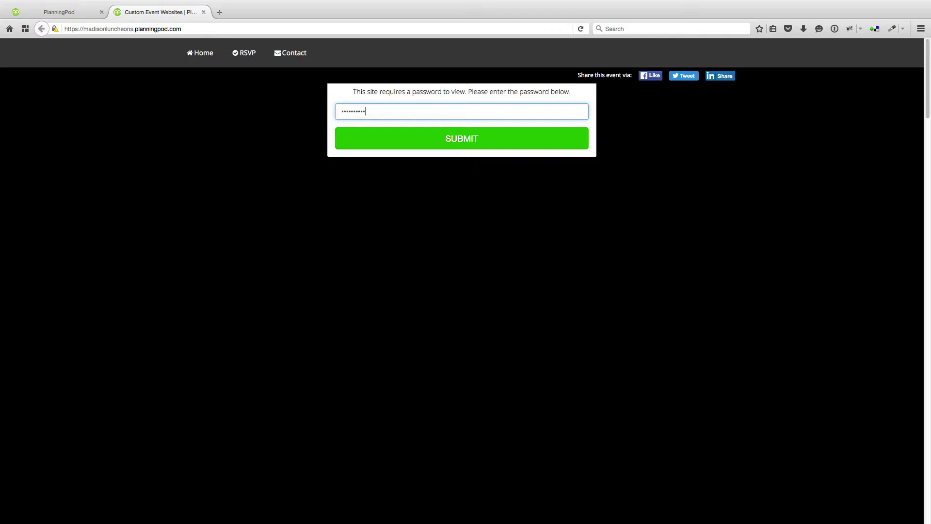
pyautogui.click(472, 138)
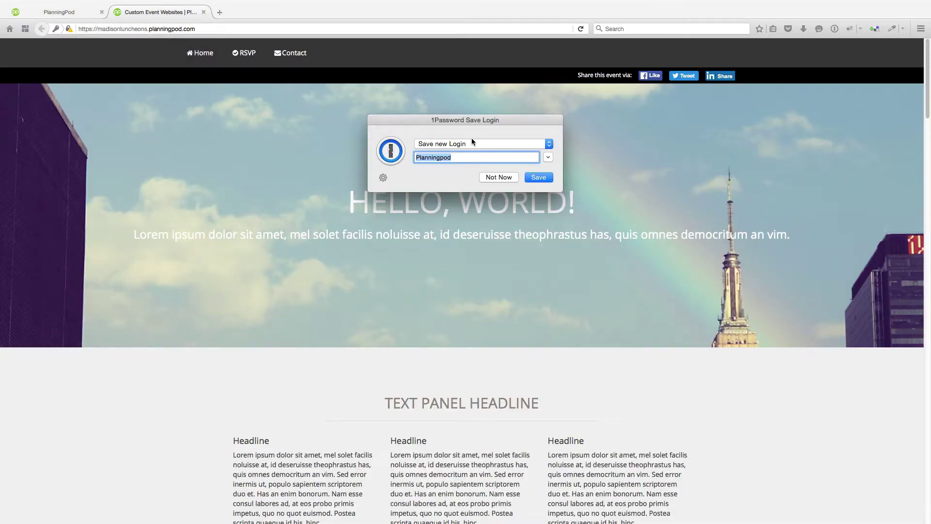
pyautogui.click(499, 177)
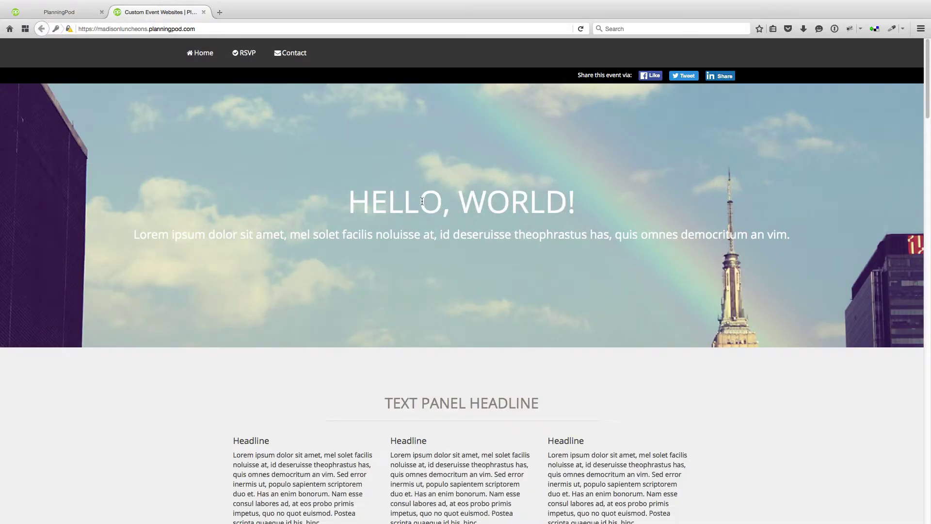
pyautogui.scroll(-8, 409, 330)
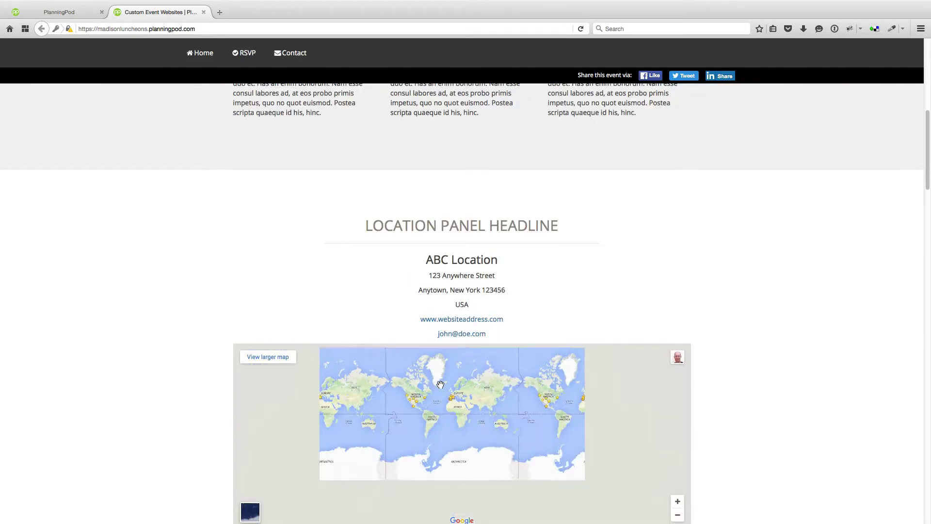
pyautogui.scroll(8, 461, 325)
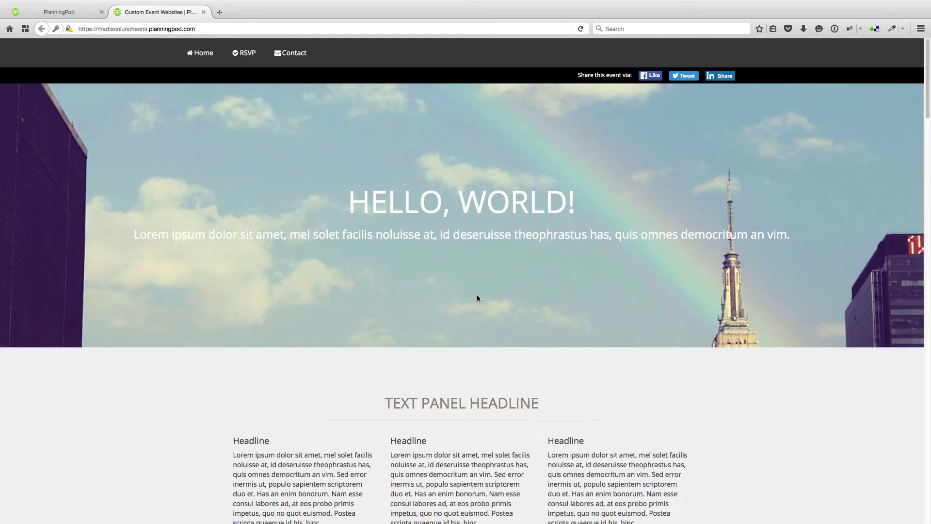
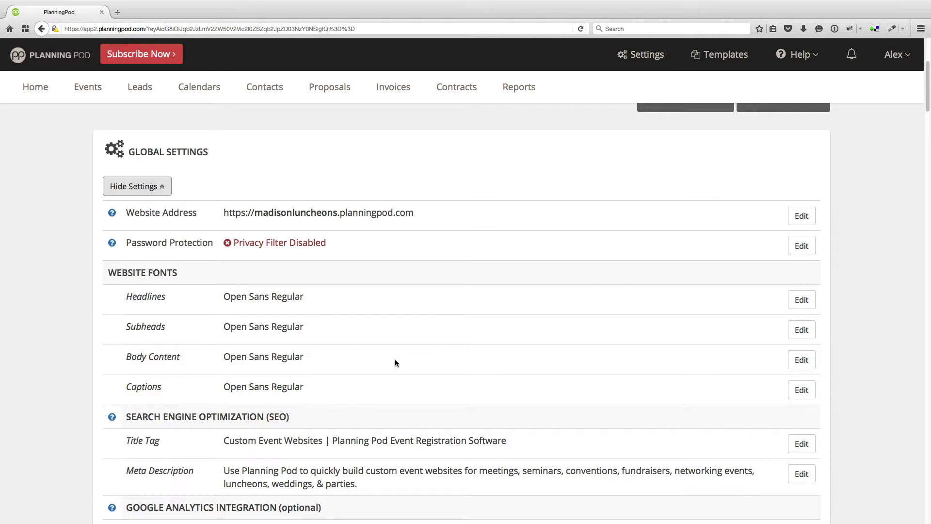
# Step: Set the website headline font to Lato Bold and save it
pyautogui.click(793, 298)
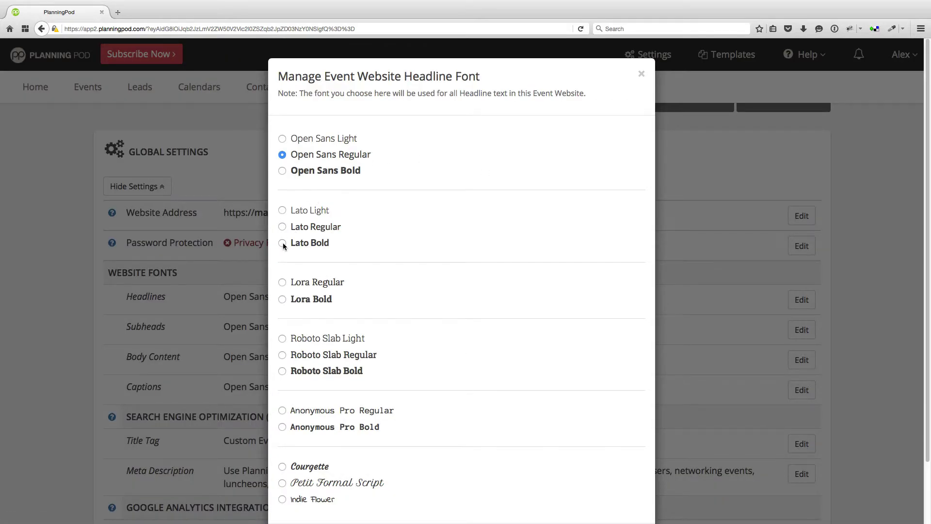
pyautogui.click(283, 242)
pyautogui.scroll(-3, 386, 304)
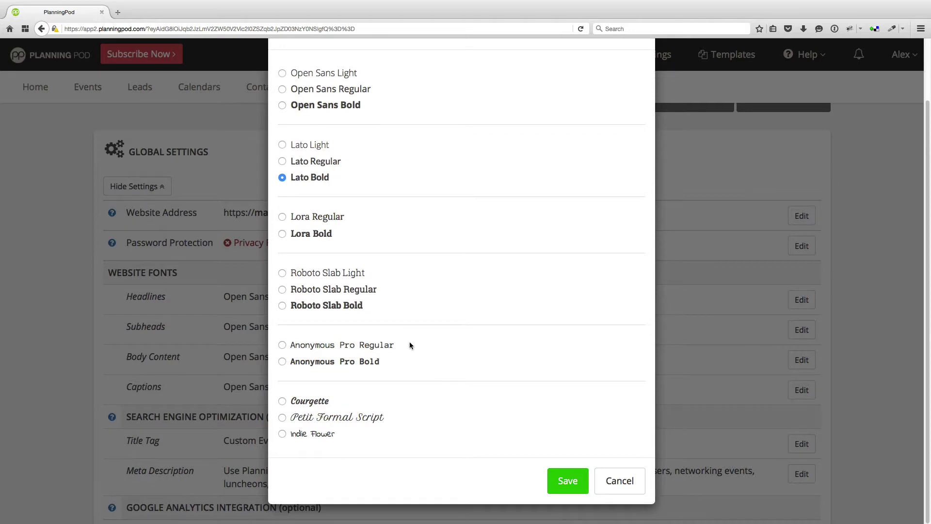
pyautogui.click(568, 480)
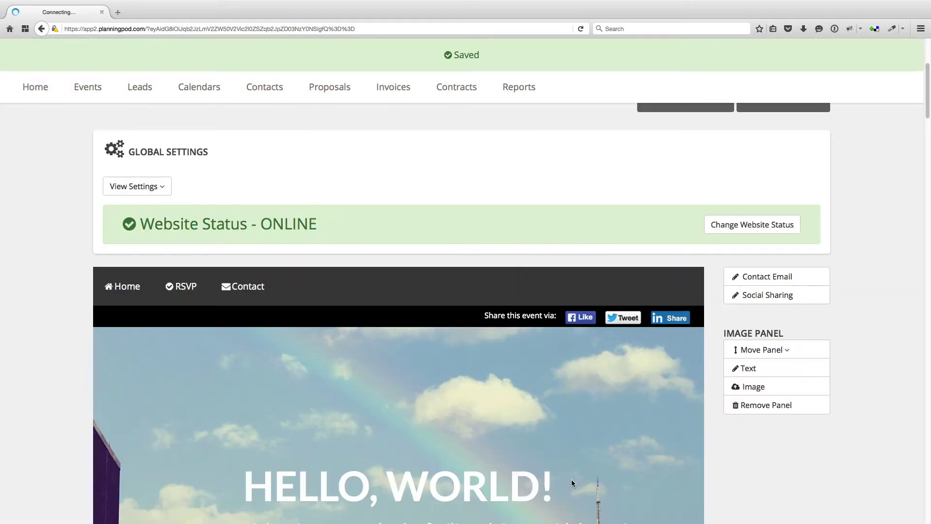
# Step: Set the subhead font to Roboto Slab Regular and save it
pyautogui.click(160, 187)
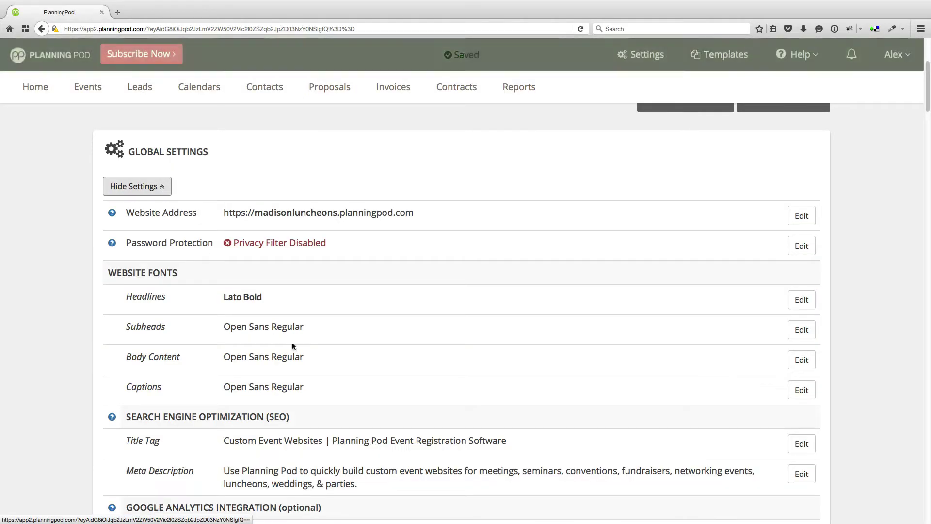
pyautogui.click(802, 329)
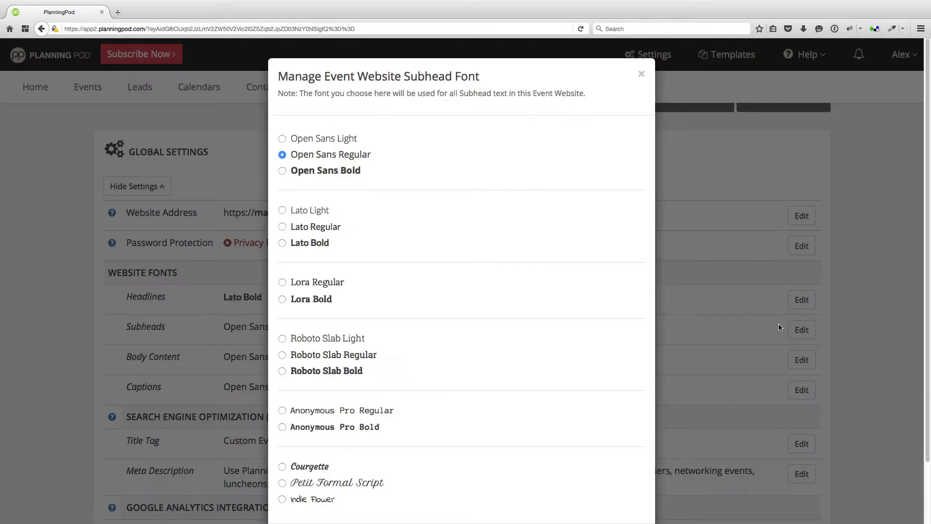
pyautogui.click(282, 355)
pyautogui.scroll(-2, 395, 353)
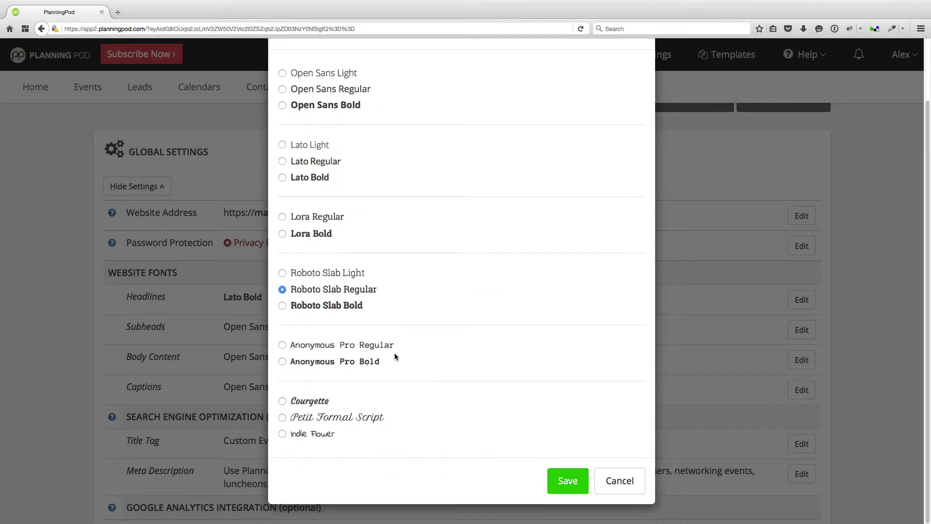
pyautogui.click(568, 480)
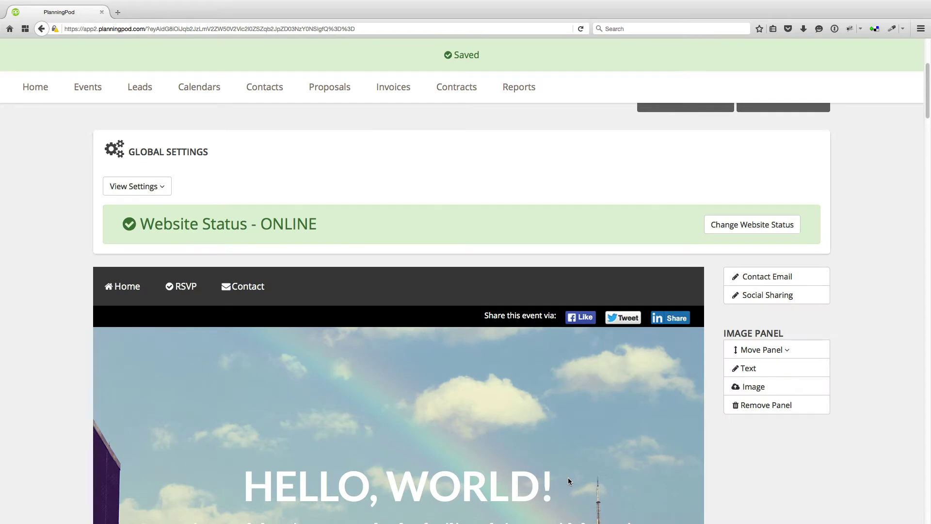
# Step: Set the body content font to Roboto Slab Light and save it
pyautogui.click(134, 186)
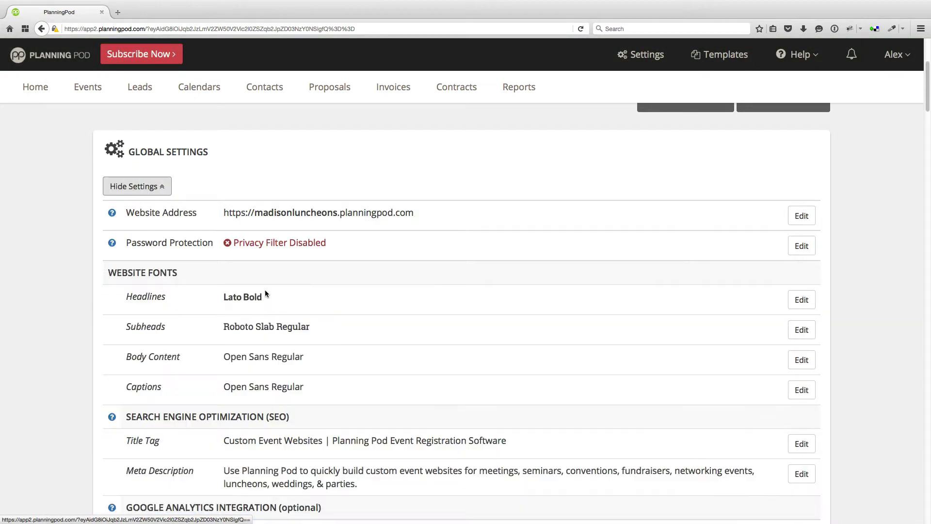
pyautogui.click(802, 359)
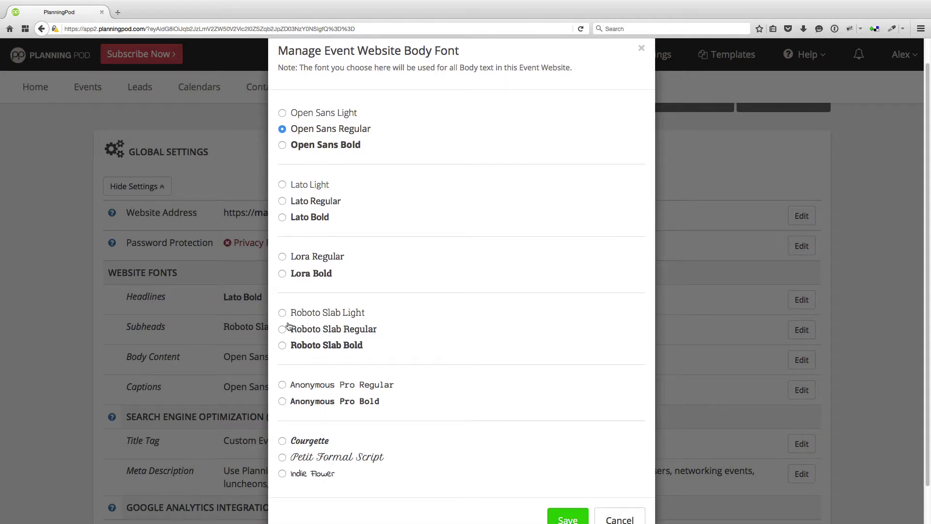
pyautogui.click(283, 312)
pyautogui.scroll(-2, 473, 345)
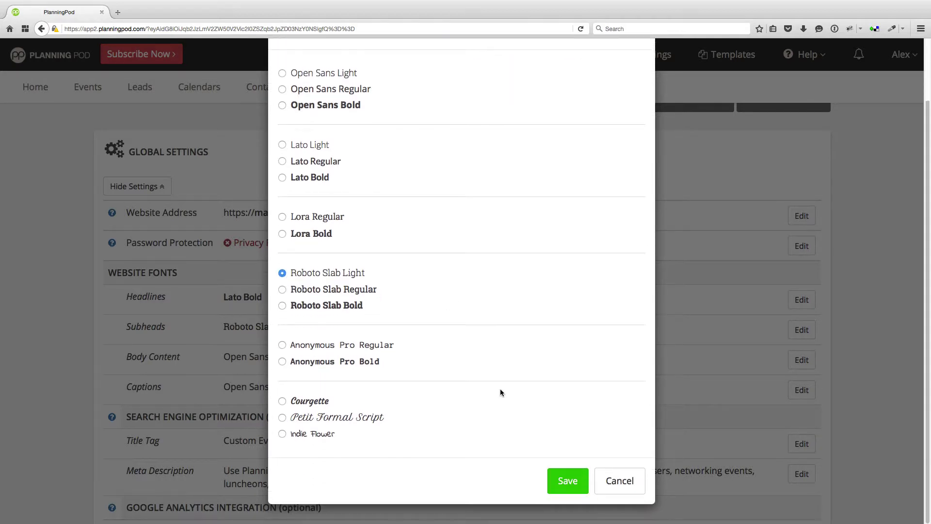
pyautogui.click(568, 478)
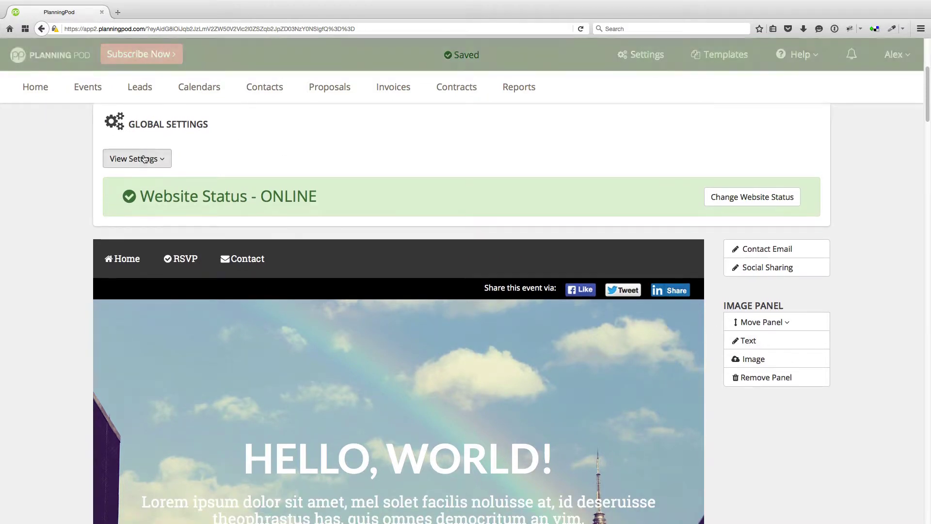
# Step: Set the captions font to Roboto Slab Light and save it
pyautogui.click(144, 159)
pyautogui.scroll(-3, 405, 243)
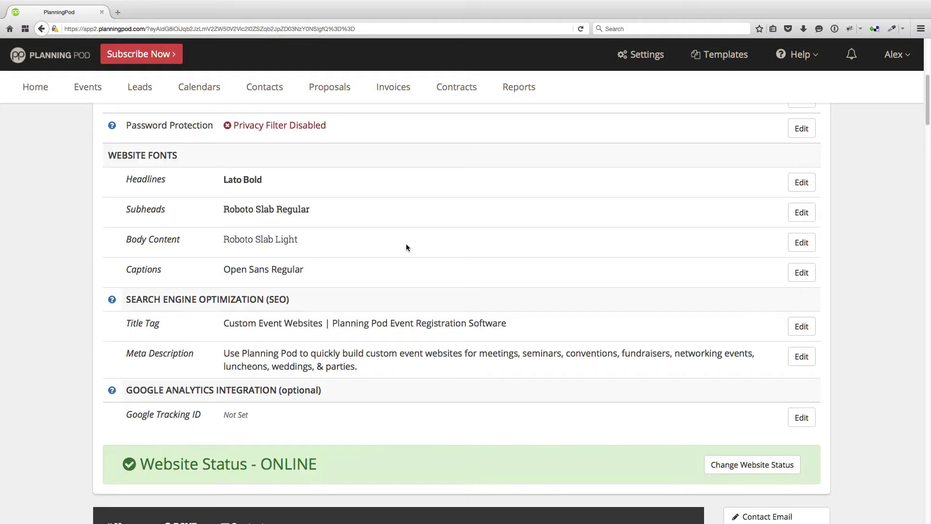
pyautogui.click(802, 273)
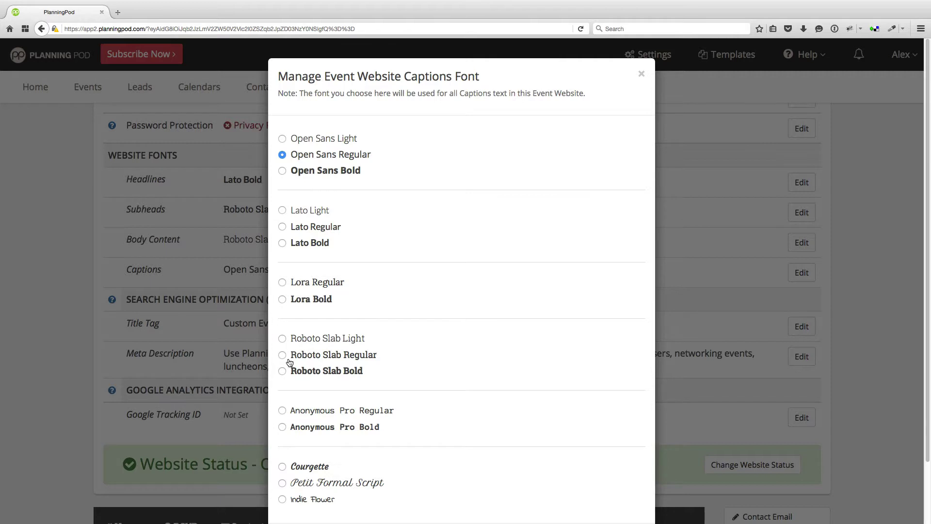
pyautogui.click(282, 339)
pyautogui.scroll(-2, 311, 145)
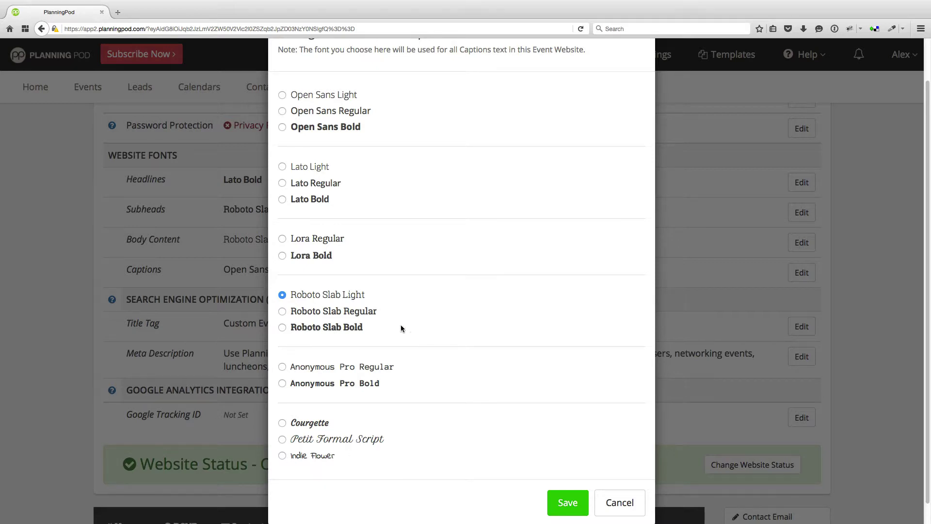
pyautogui.click(559, 503)
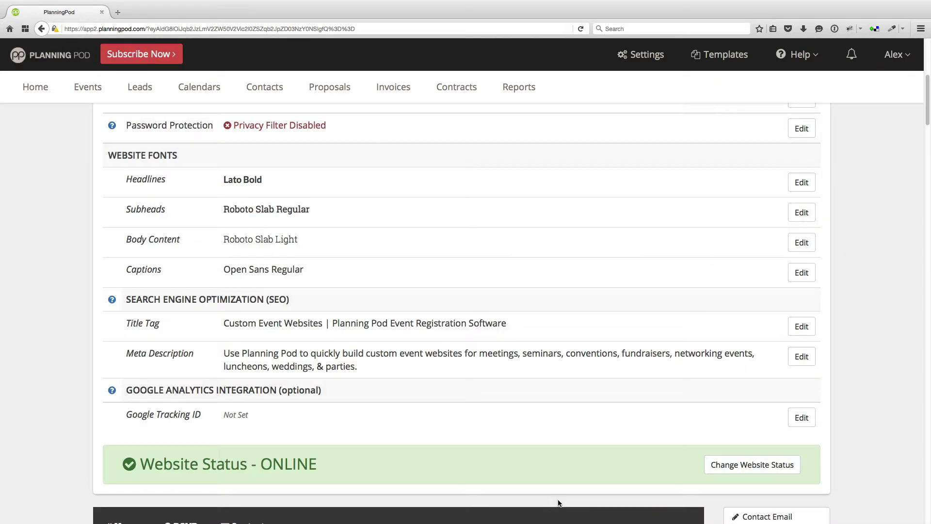
pyautogui.scroll(-2, 362, 283)
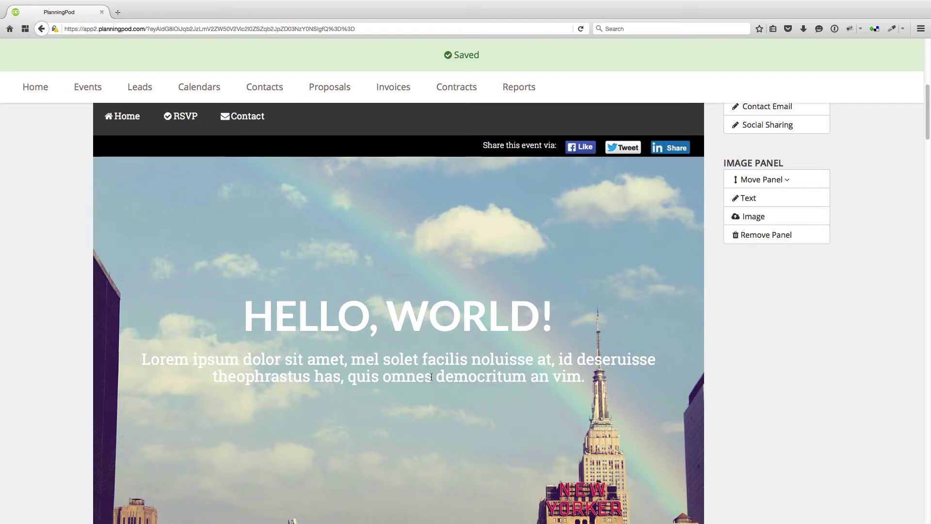
pyautogui.scroll(-5, 405, 304)
pyautogui.scroll(-6, 521, 316)
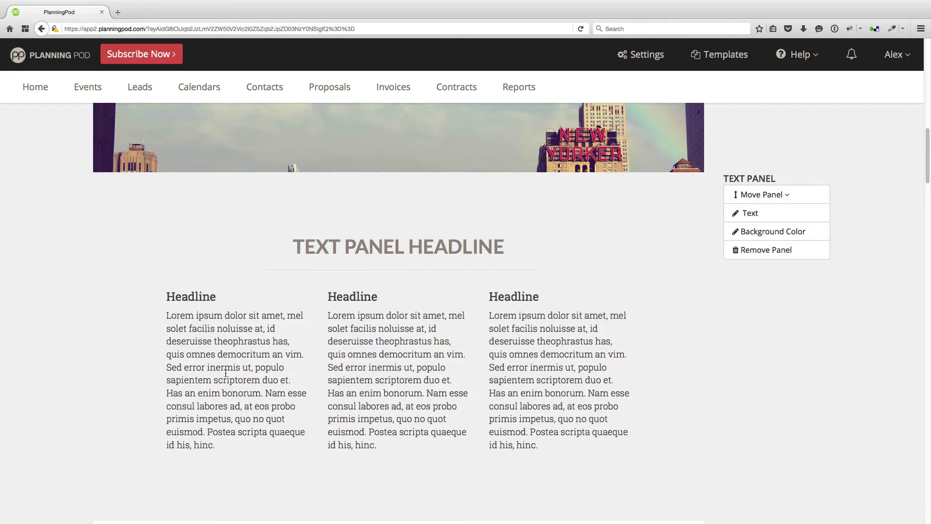
pyautogui.scroll(-10, 631, 309)
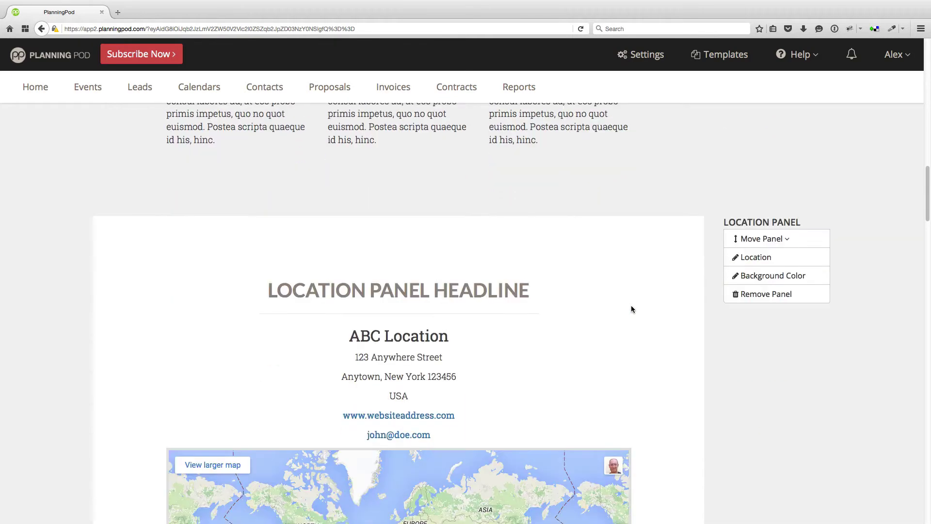
pyautogui.scroll(-15, 742, 344)
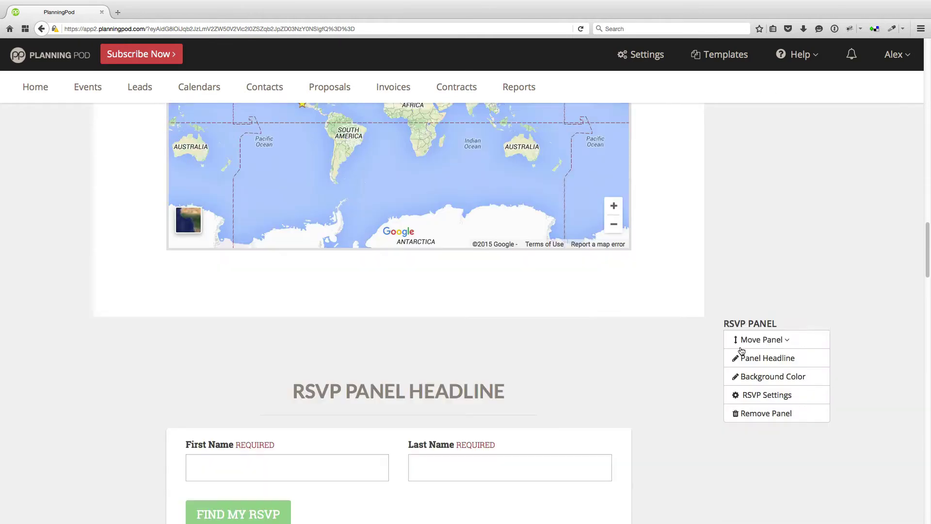
pyautogui.scroll(-12, 667, 328)
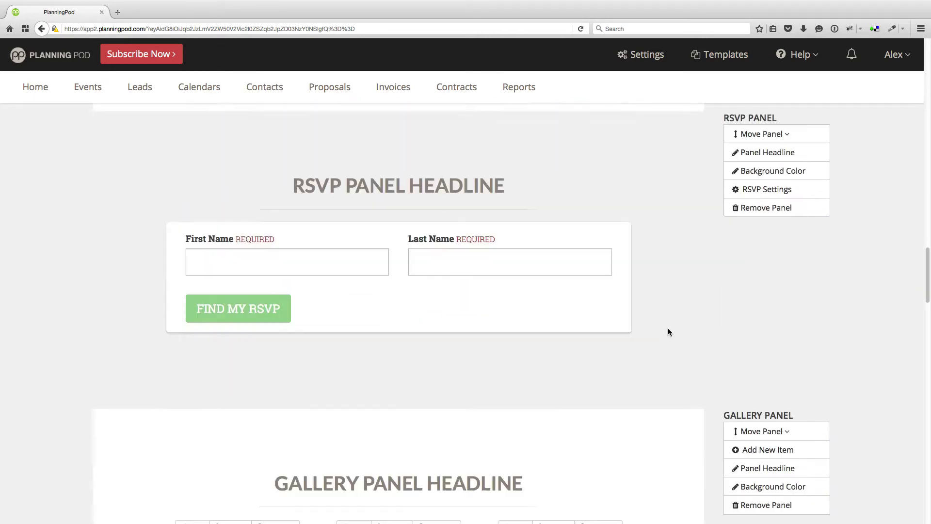
pyautogui.scroll(-11, 668, 330)
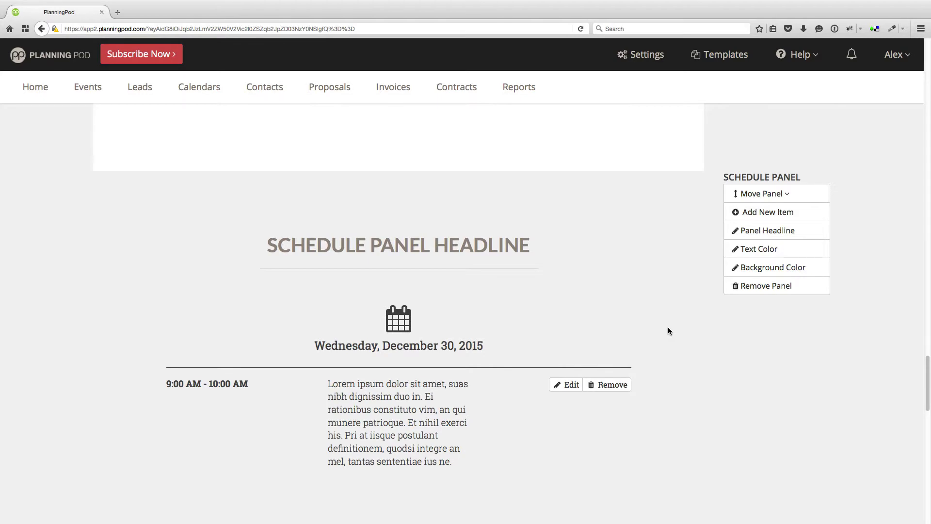
pyautogui.scroll(14, 668, 331)
pyautogui.scroll(20, 681, 246)
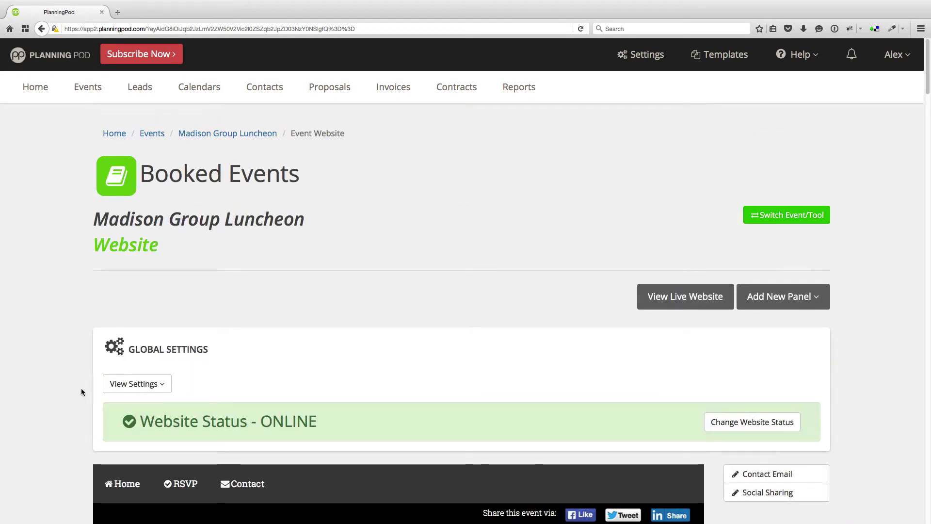
# Step: Review the saved fonts, then hide the Global Settings rows to reveal the site preview
pyautogui.click(115, 387)
pyautogui.scroll(-5, 264, 300)
pyautogui.scroll(-2, 270, 286)
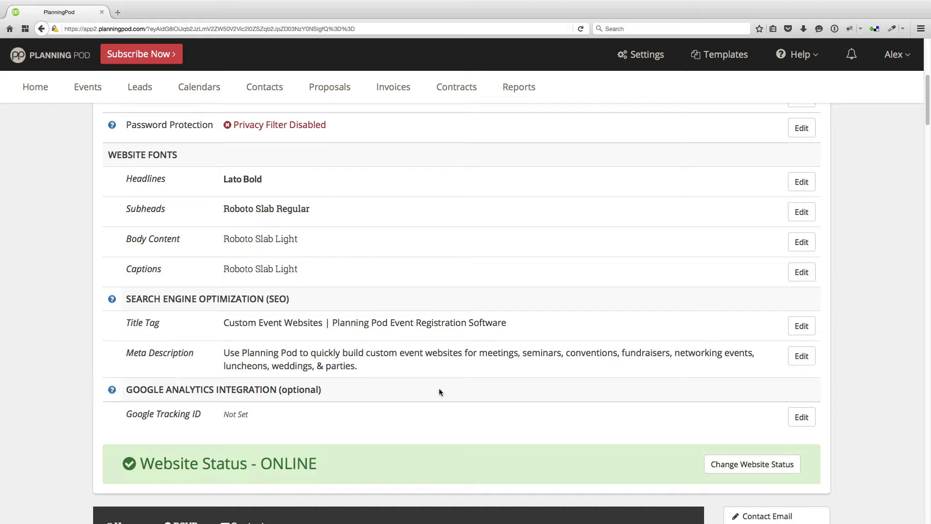
pyautogui.scroll(5, 439, 392)
pyautogui.click(141, 289)
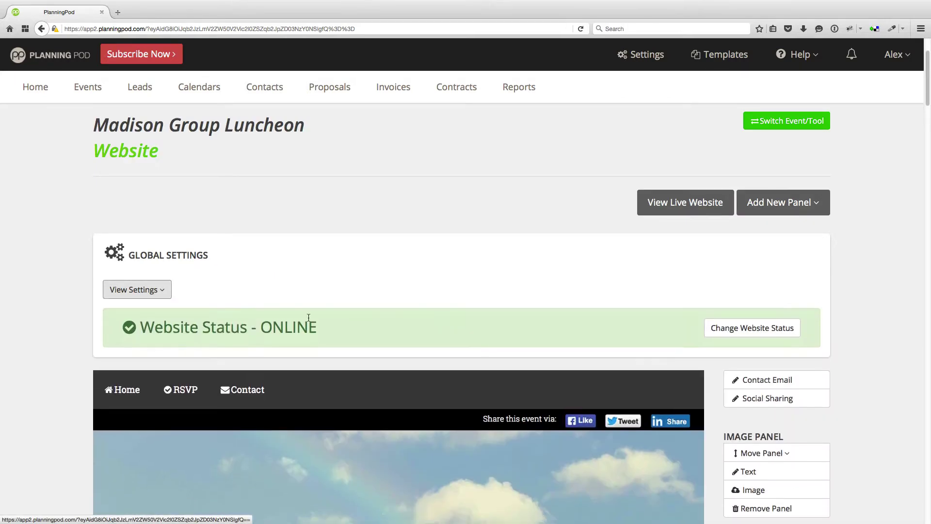
pyautogui.scroll(-2, 642, 287)
pyautogui.scroll(-1, 642, 290)
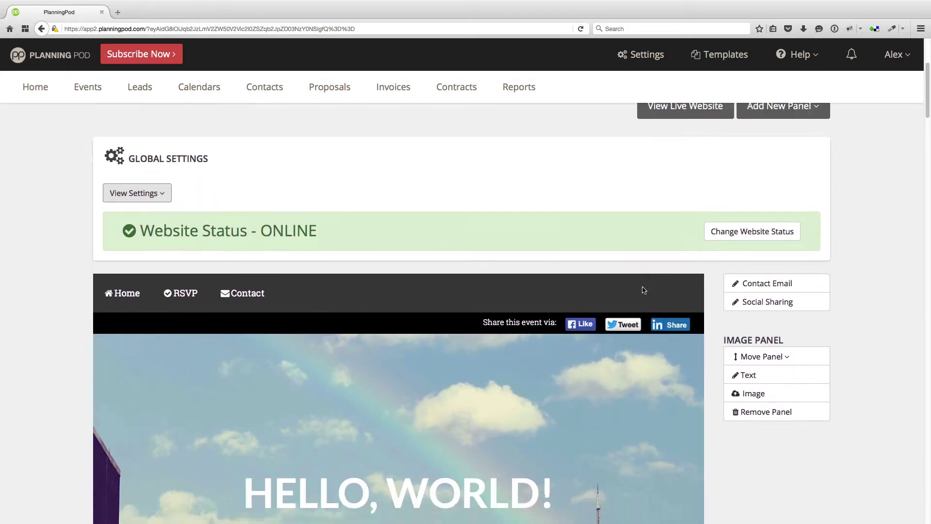
pyautogui.scroll(1, 290, 273)
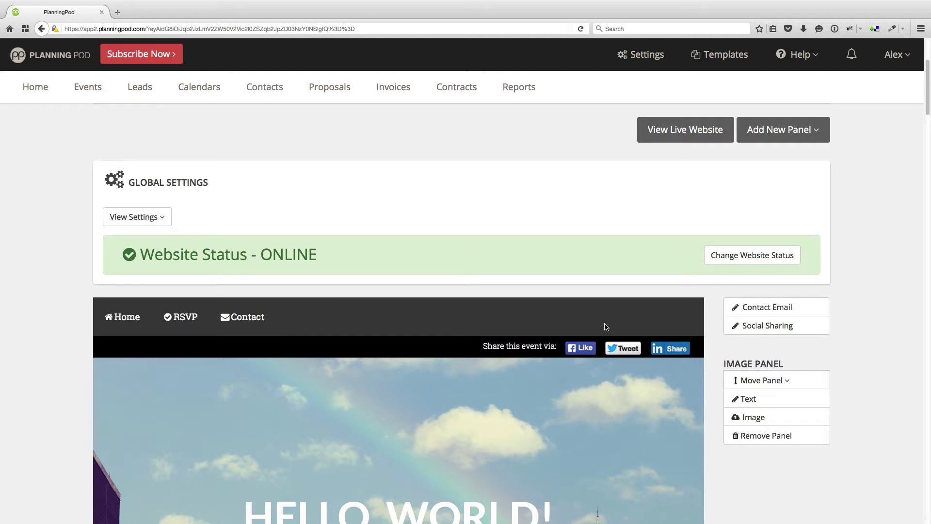
# Step: Replace the website's Contact Email with the new monitored address and save it
pyautogui.click(766, 309)
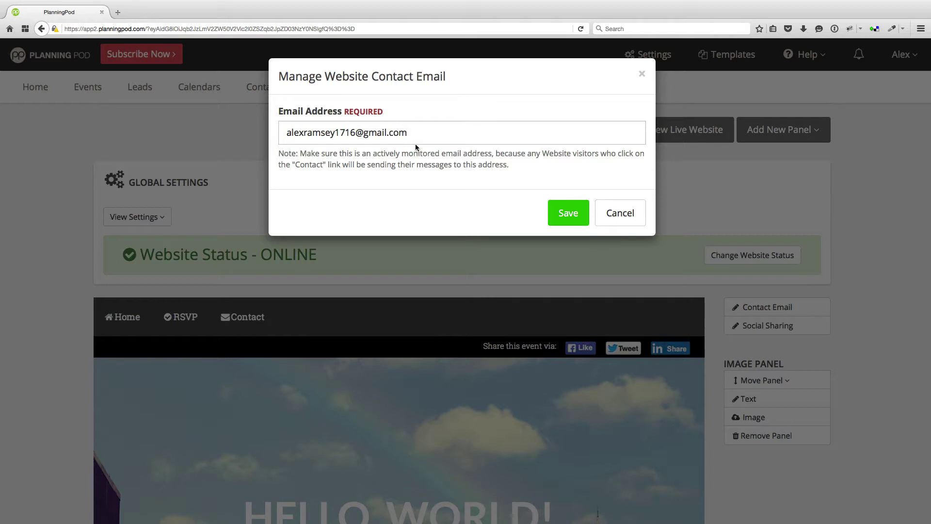
pyautogui.moveTo(418, 136); pyautogui.dragTo(272, 126)
pyautogui.press('BackSpace')
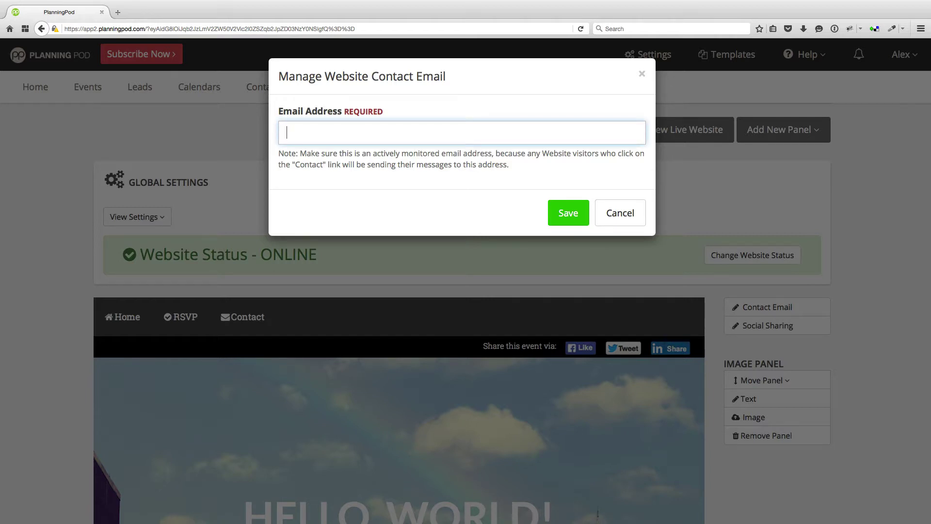
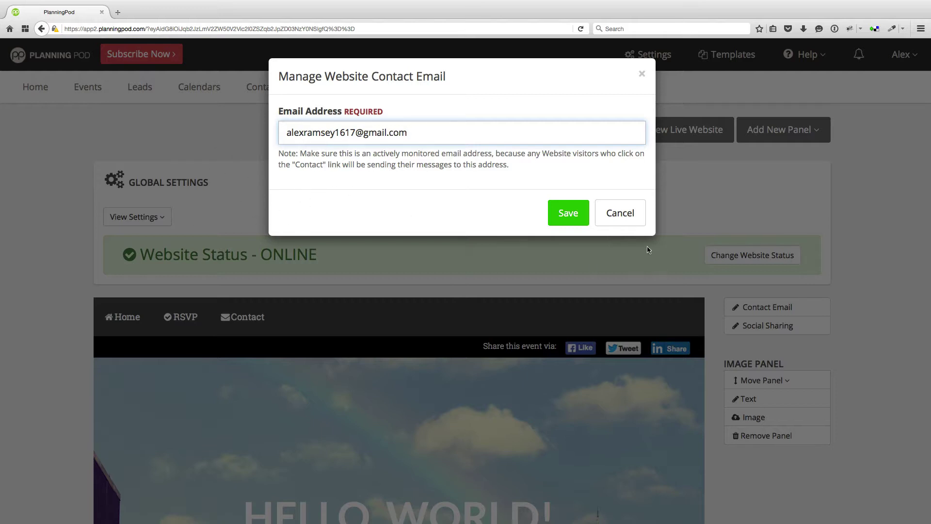
pyautogui.click(567, 214)
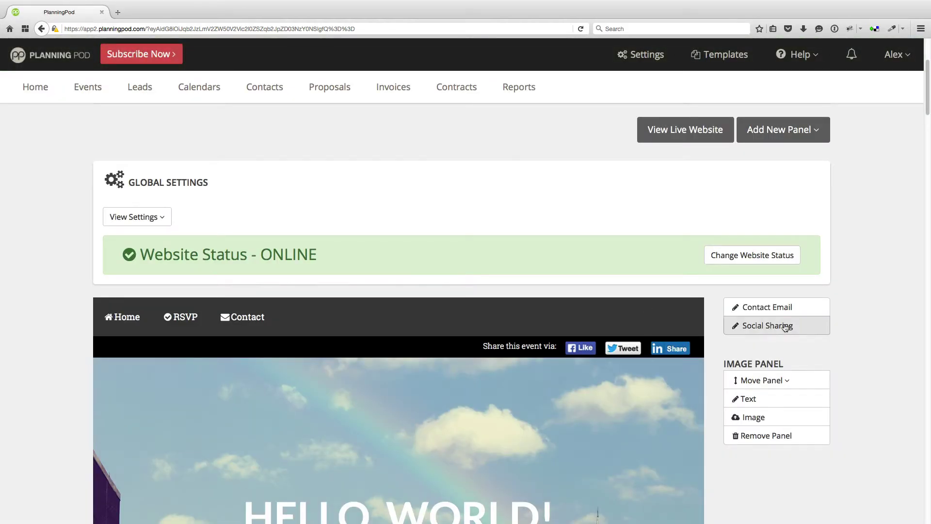
# Step: Open Social Sharing and test the Facebook Like dropdown, leaving it on Yes
pyautogui.click(758, 326)
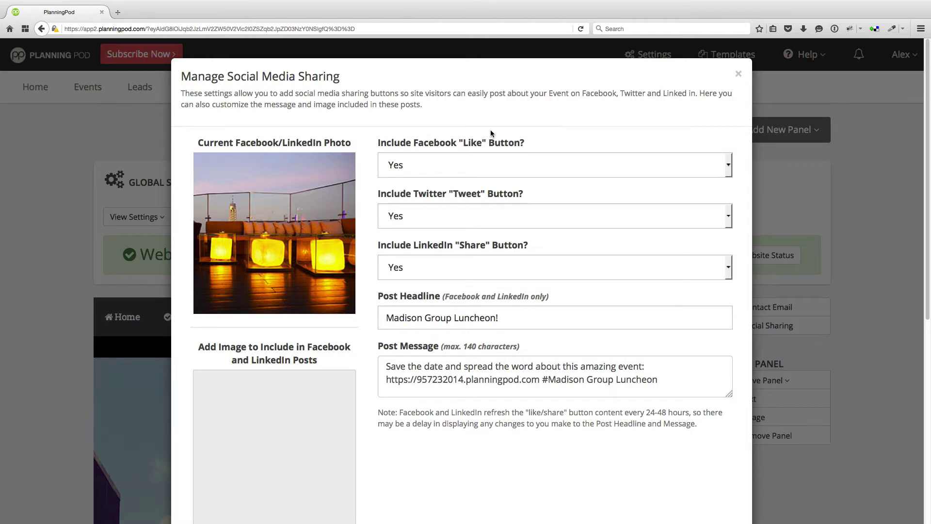
pyautogui.click(420, 160)
pyautogui.click(419, 200)
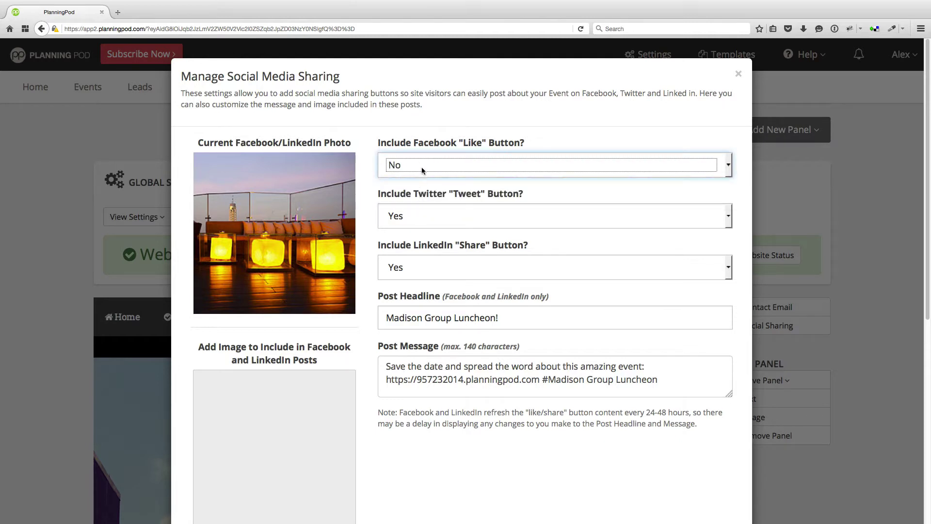
pyautogui.click(421, 167)
pyautogui.click(417, 185)
# Step: Test the Twitter Tweet and LinkedIn Share dropdowns, leaving both on Yes
pyautogui.click(417, 208)
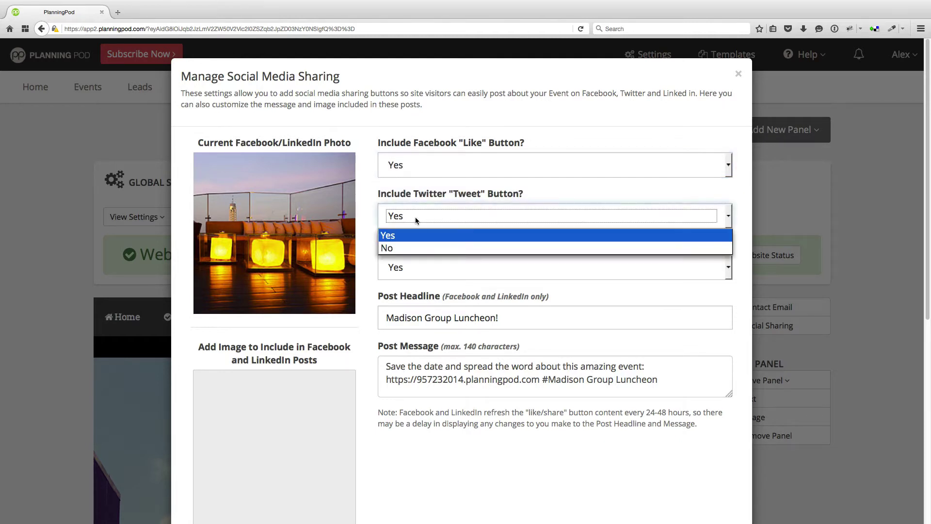
pyautogui.click(414, 248)
pyautogui.click(405, 220)
pyautogui.click(406, 235)
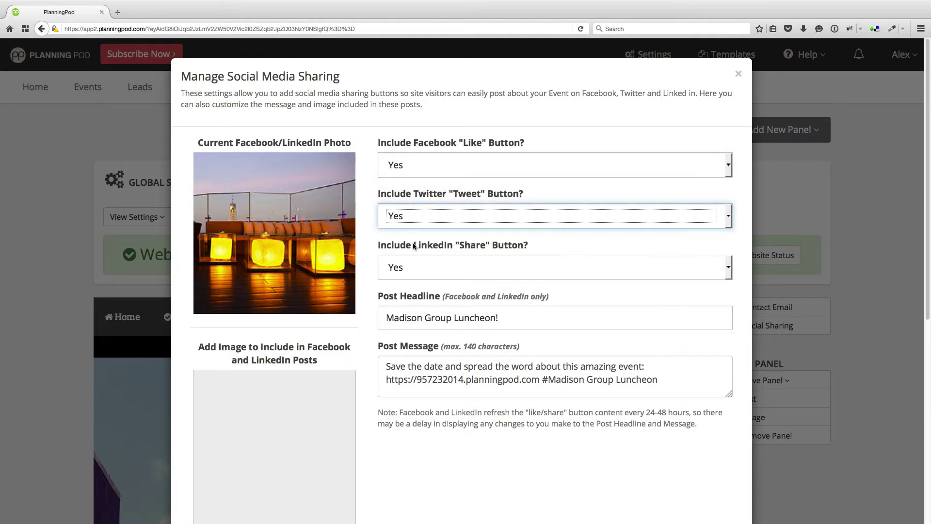
pyautogui.click(421, 266)
pyautogui.click(418, 296)
pyautogui.click(418, 265)
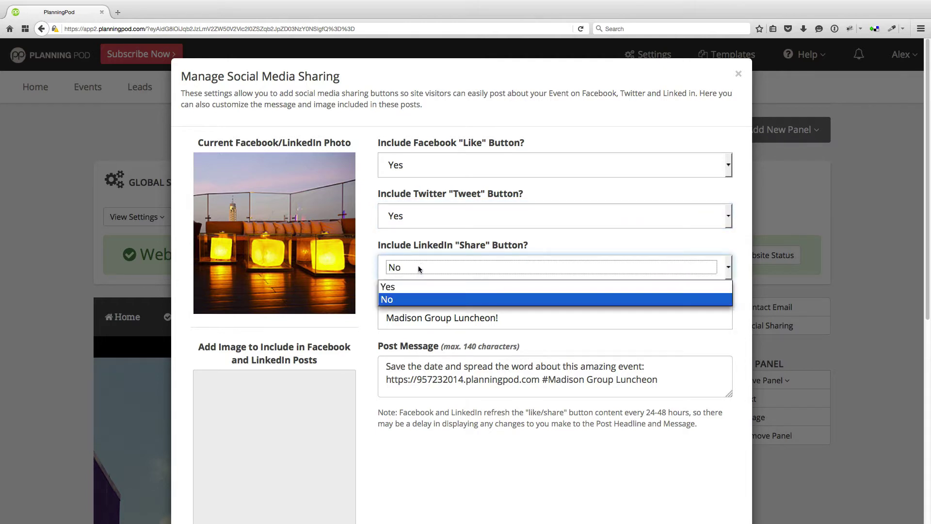
pyautogui.click(432, 284)
# Step: Change the post headline to 'Madison Group Luncheon Feb 18', dropping the exclamation mark
pyautogui.scroll(-2, 443, 266)
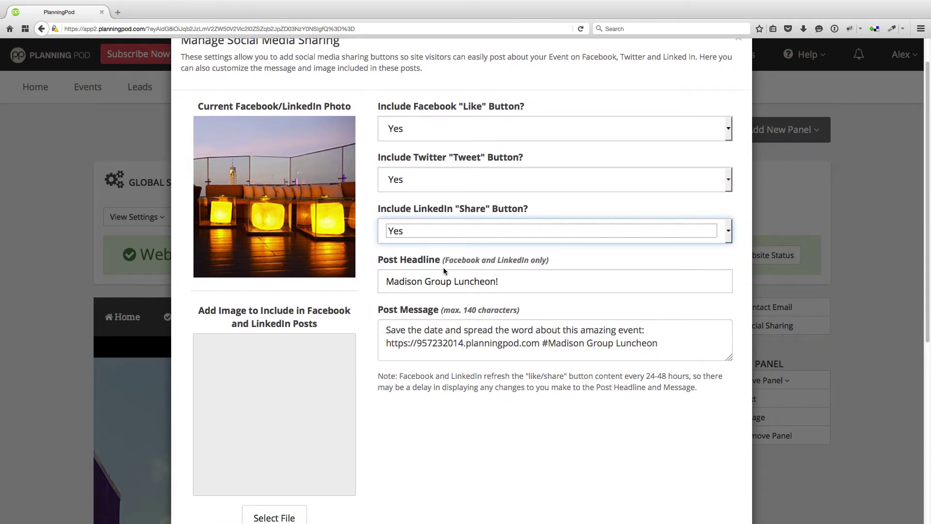
pyautogui.click(501, 270)
pyautogui.press('BackSpace')
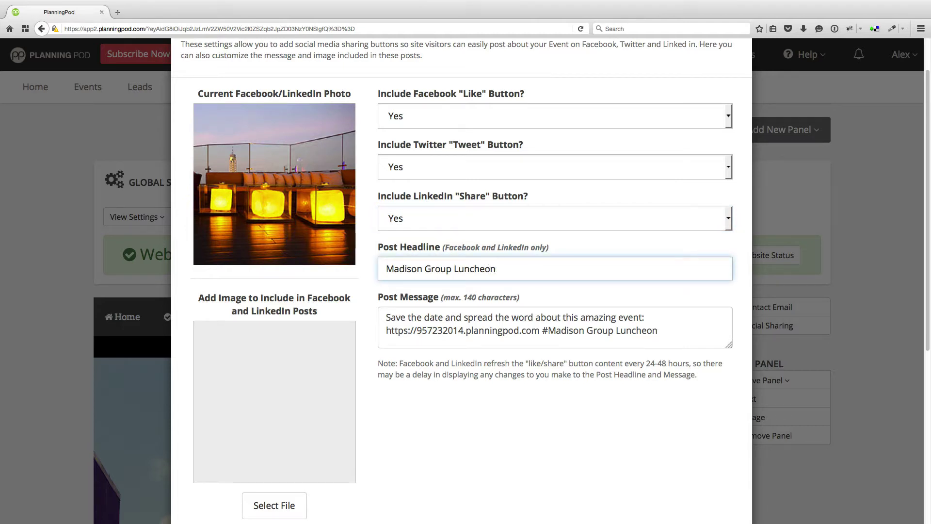
pyautogui.write('F')
pyautogui.press('BackSpace')
pyautogui.write('Feb 18')
# Step: Replace the post message's opening with 'Join us at our Feb. luncheon' and the speaker invitation
pyautogui.moveTo(645, 318); pyautogui.dragTo(386, 318)
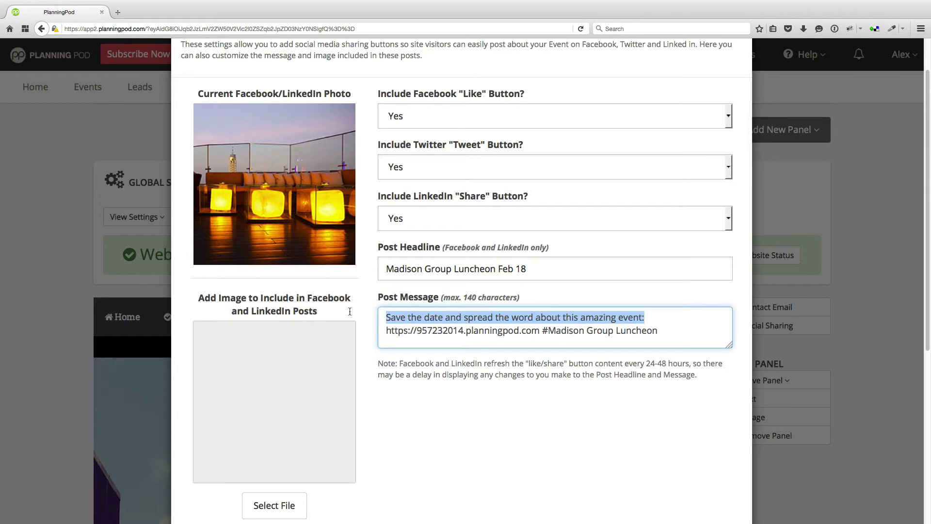
pyautogui.press('BackSpace')
pyautogui.write('Join us')
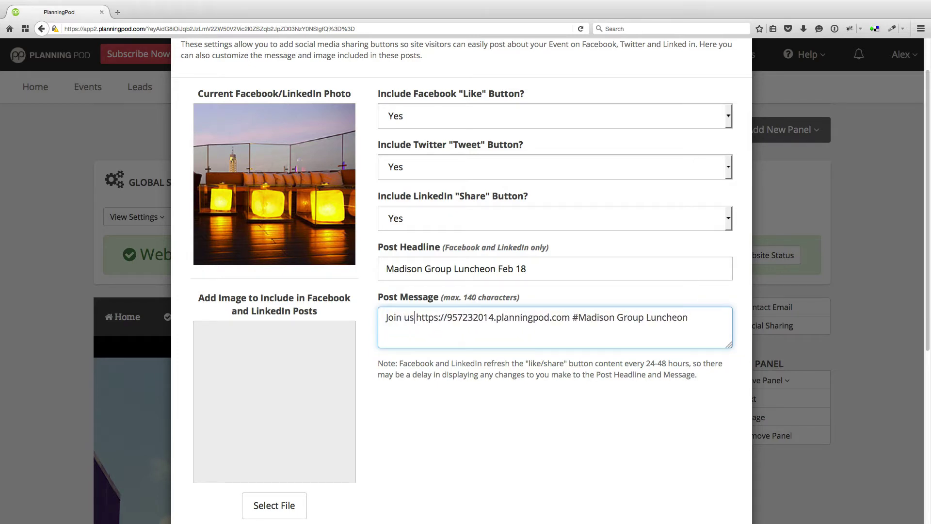
pyautogui.write(' at o')
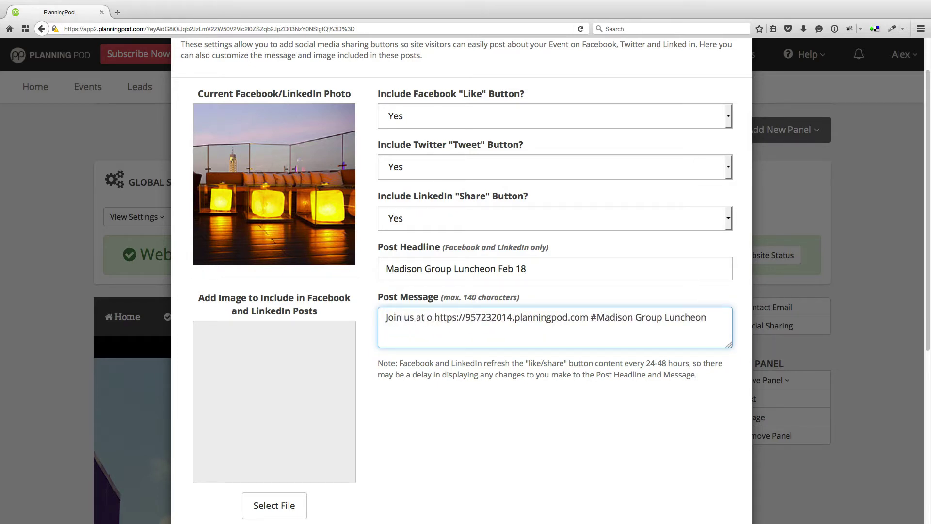
pyautogui.write('ur Feb. ')
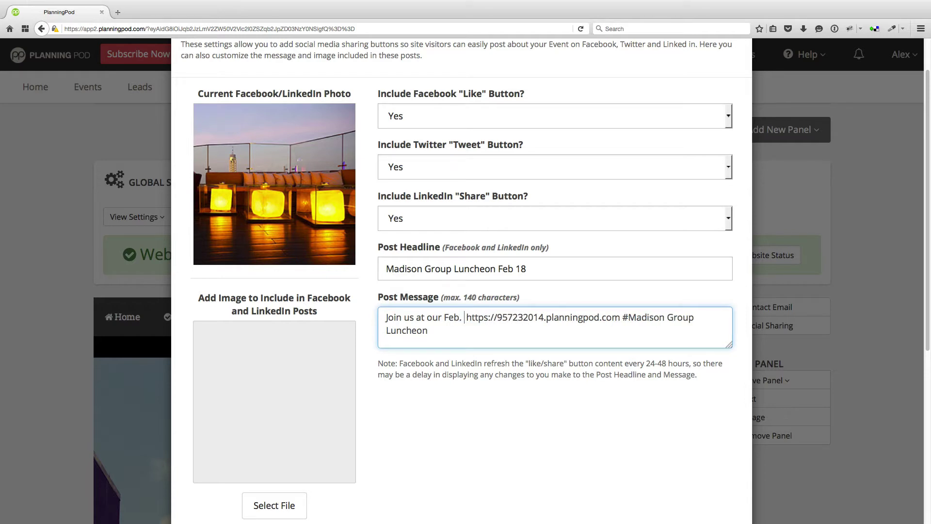
pyautogui.write('lun')
pyautogui.write('on and hear ')
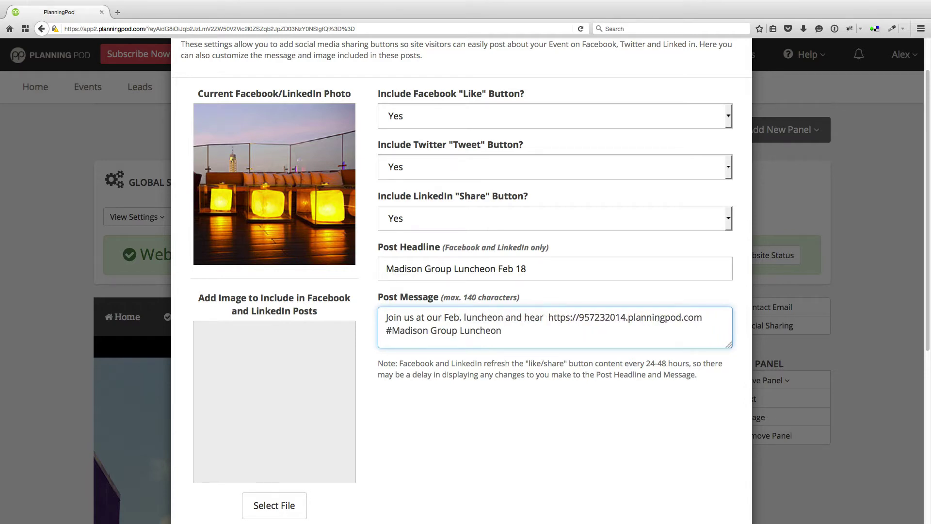
pyautogui.write('Dr. ')
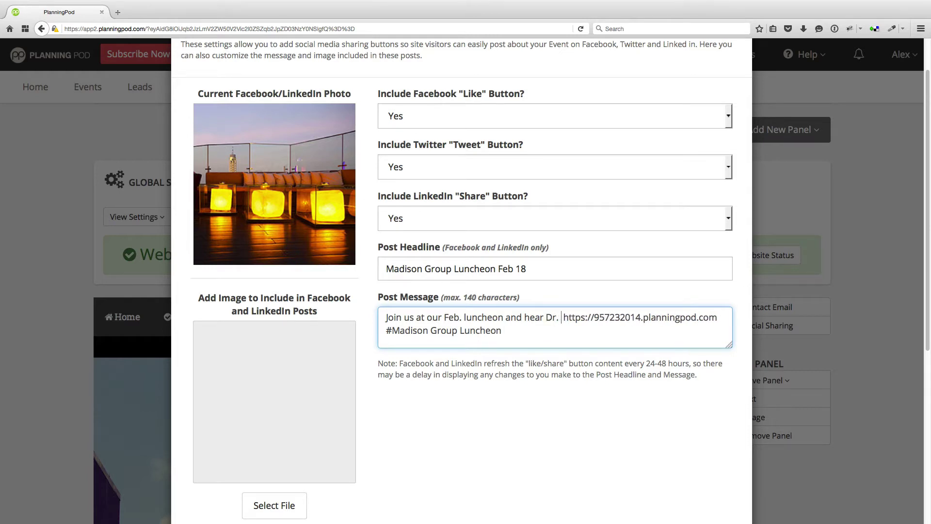
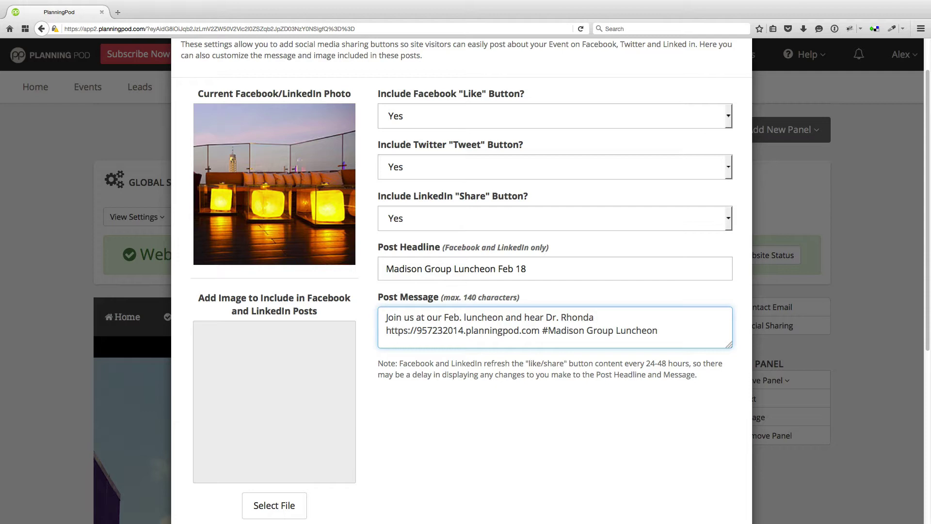
# Step: Shorten the hashtag to #MadisonLuncheon and change the link's site name to madisonluncheons
pyautogui.click(615, 330)
pyautogui.press('BackSpace')
pyautogui.press('BackSpace')
pyautogui.press('BackSpace')
pyautogui.press('BackSpace')
pyautogui.press('BackSpace')
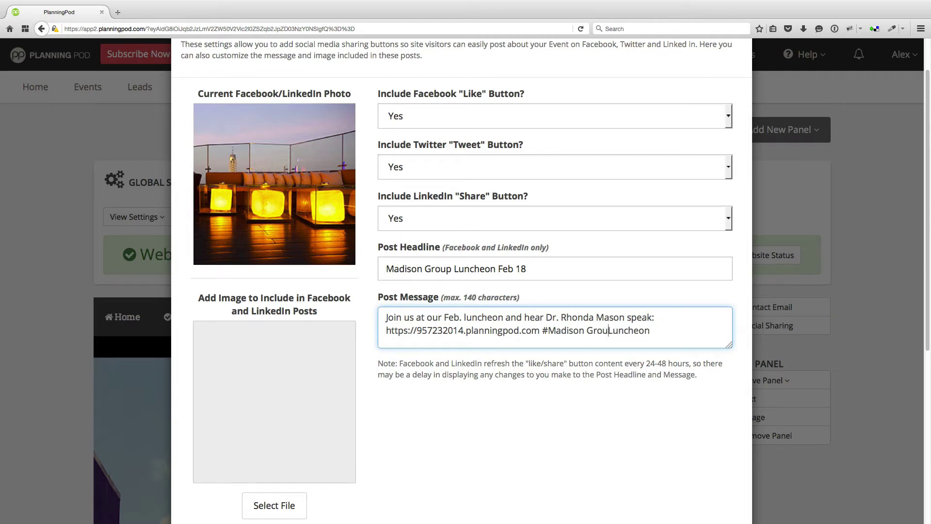
pyautogui.press('BackSpace')
pyautogui.press('BackSpace')
pyautogui.moveTo(463, 331); pyautogui.dragTo(419, 332)
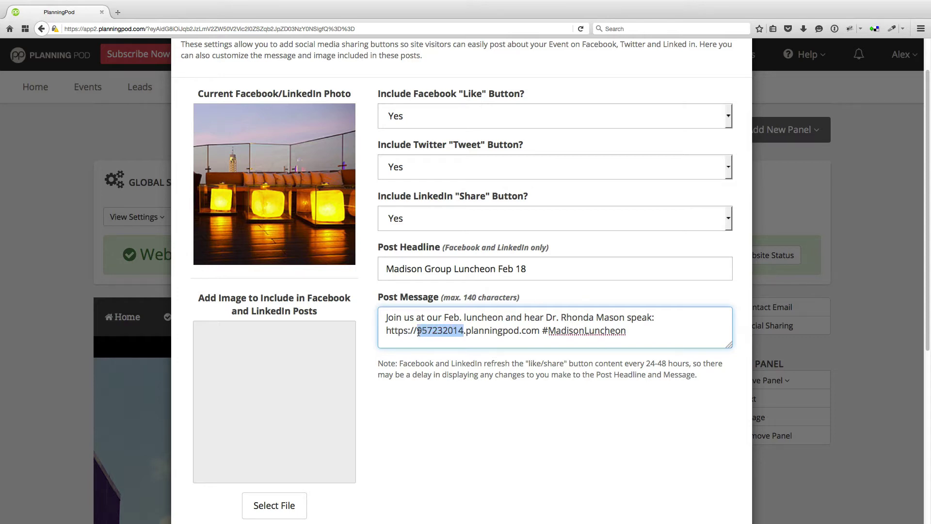
pyautogui.write('madison')
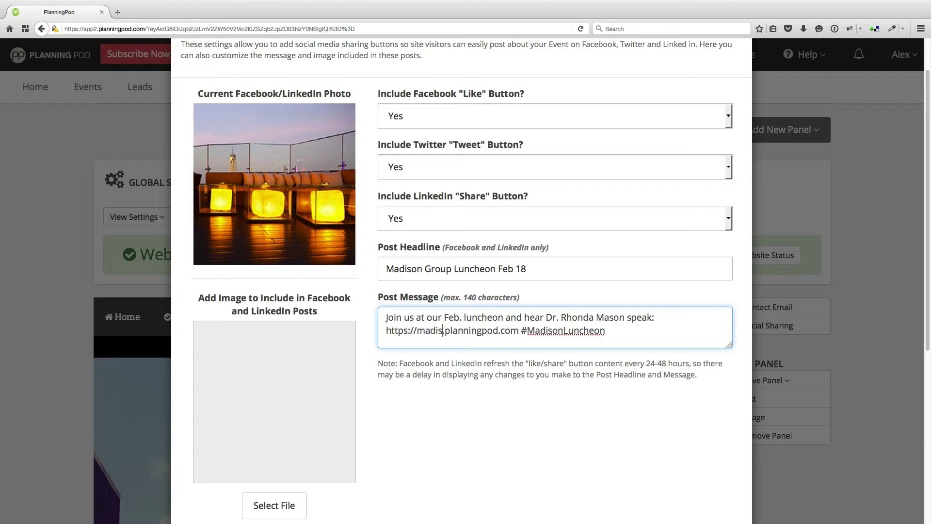
pyautogui.write('luncheons')
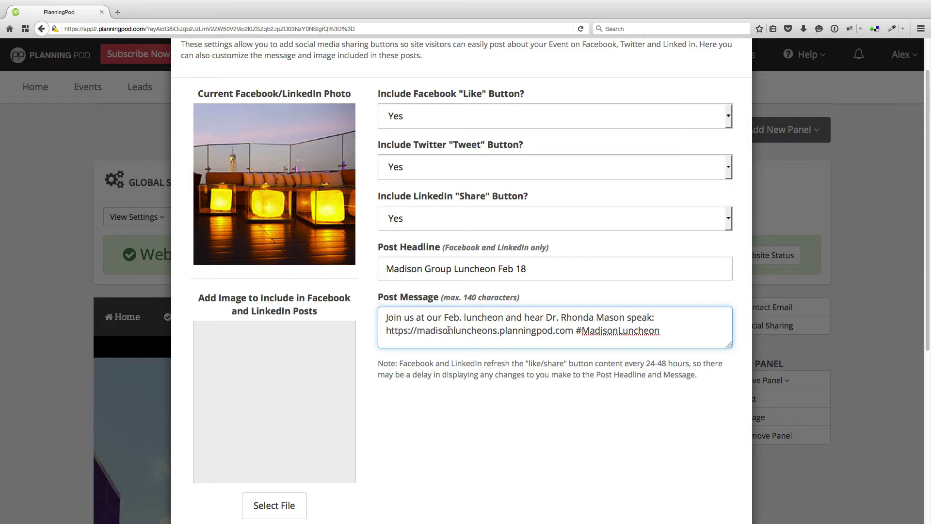
# Step: Upload JungleBridge.png from Images - Landscape as the Facebook and LinkedIn post image
pyautogui.scroll(-3, 500, 365)
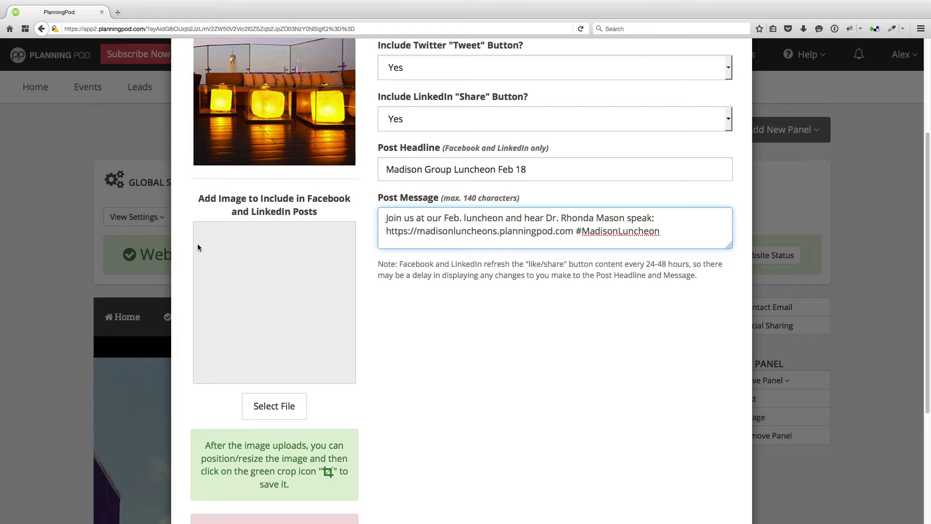
pyautogui.scroll(-1, 306, 368)
pyautogui.click(291, 382)
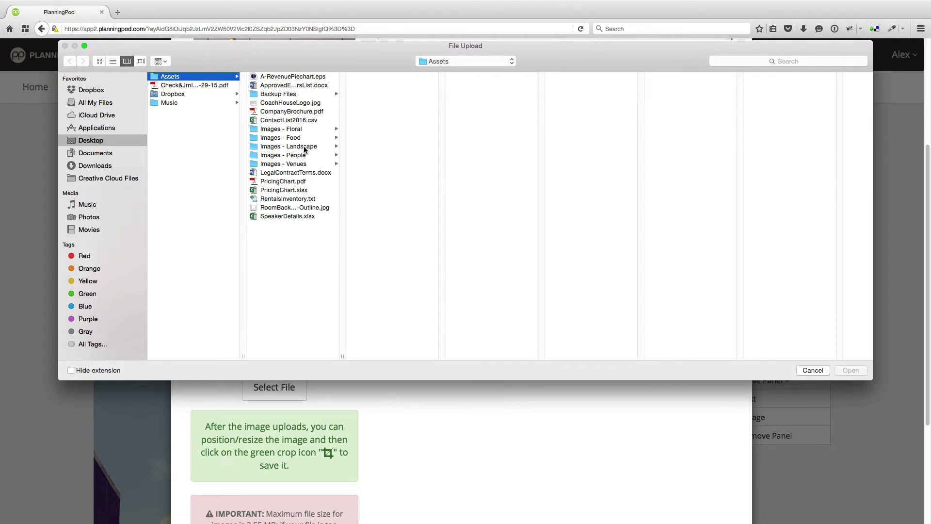
pyautogui.click(303, 147)
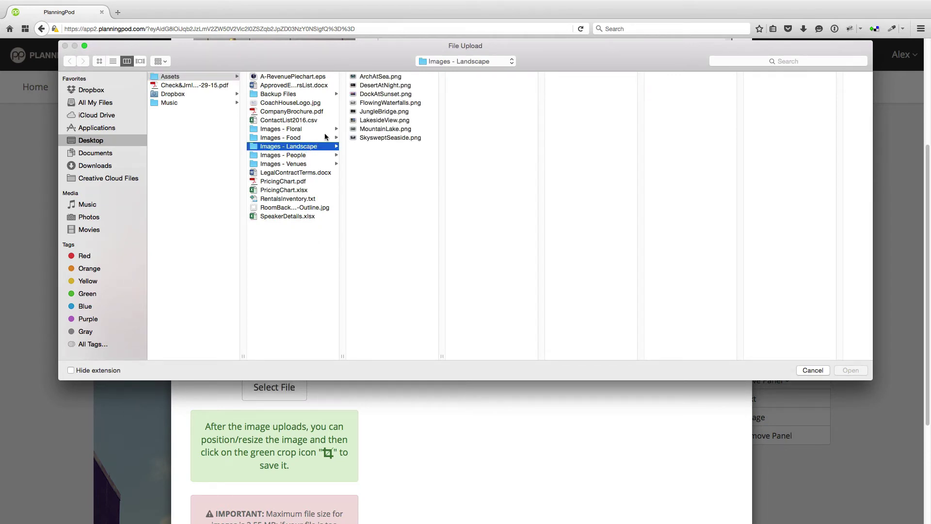
pyautogui.click(363, 112)
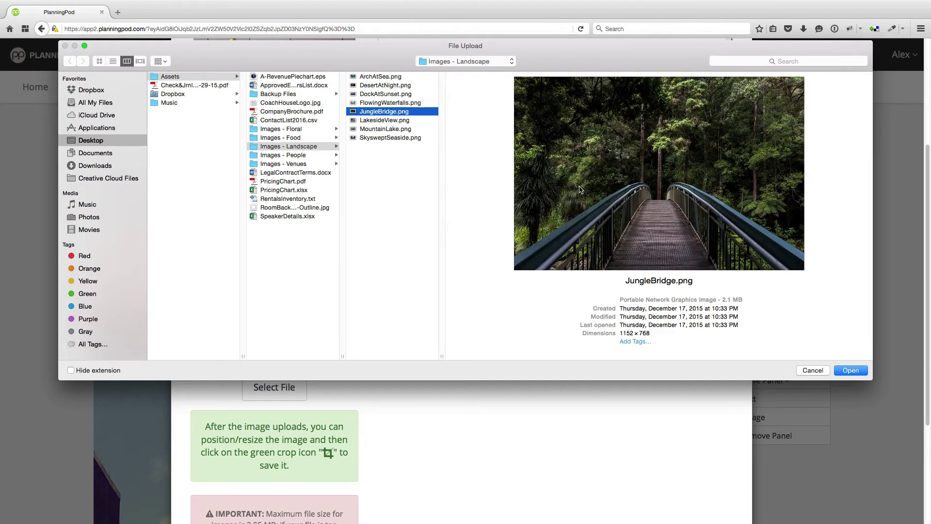
pyautogui.click(848, 371)
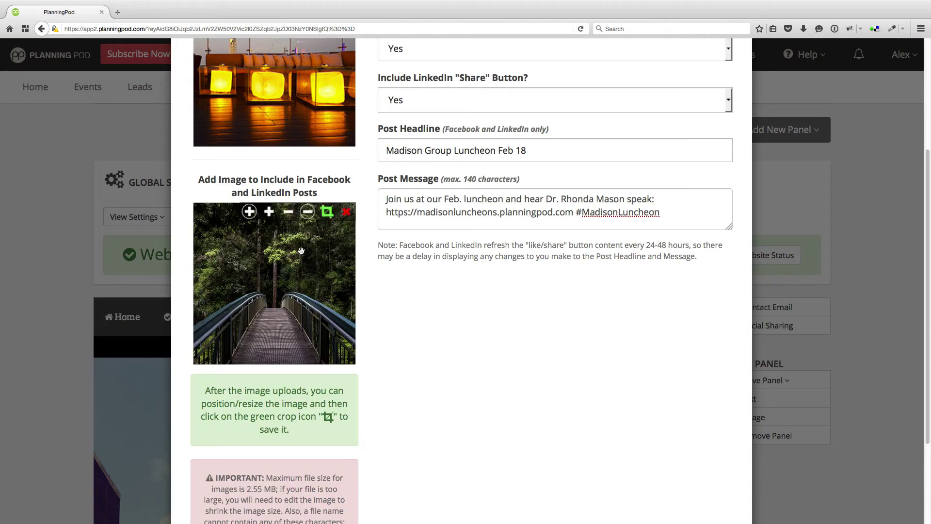
# Step: Zoom and crop the bridge photo, then save the social sharing settings
pyautogui.click(257, 213)
pyautogui.click(257, 213)
pyautogui.click(257, 213)
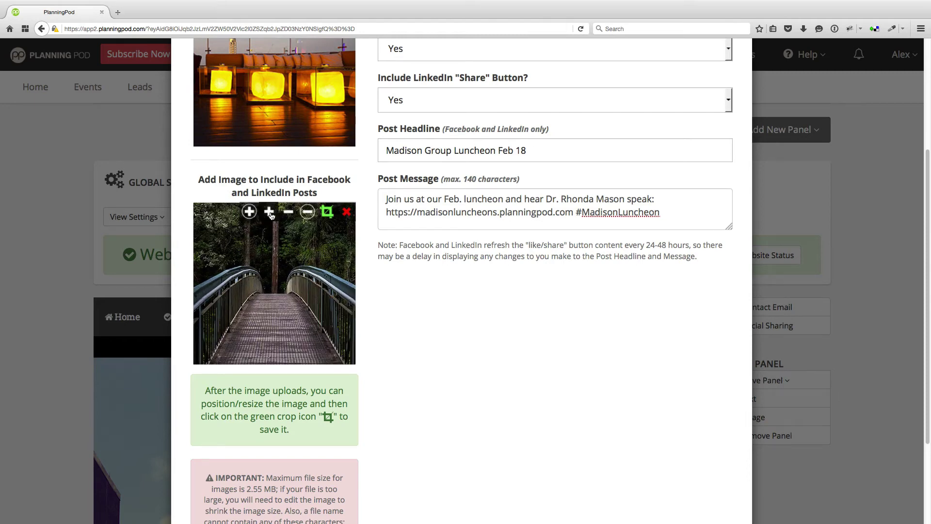
pyautogui.click(274, 215)
pyautogui.click(289, 215)
pyautogui.click(289, 216)
pyautogui.click(289, 216)
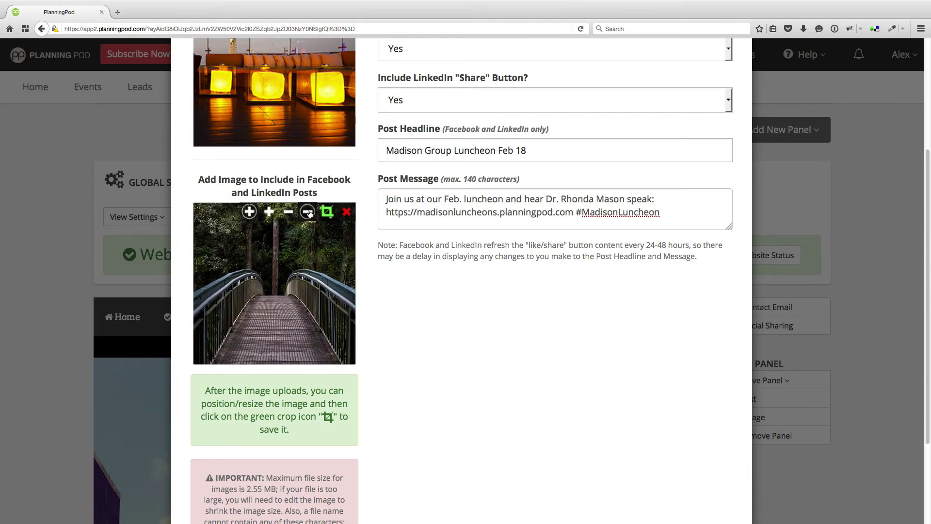
pyautogui.click(308, 213)
pyautogui.click(308, 213)
pyautogui.click(309, 213)
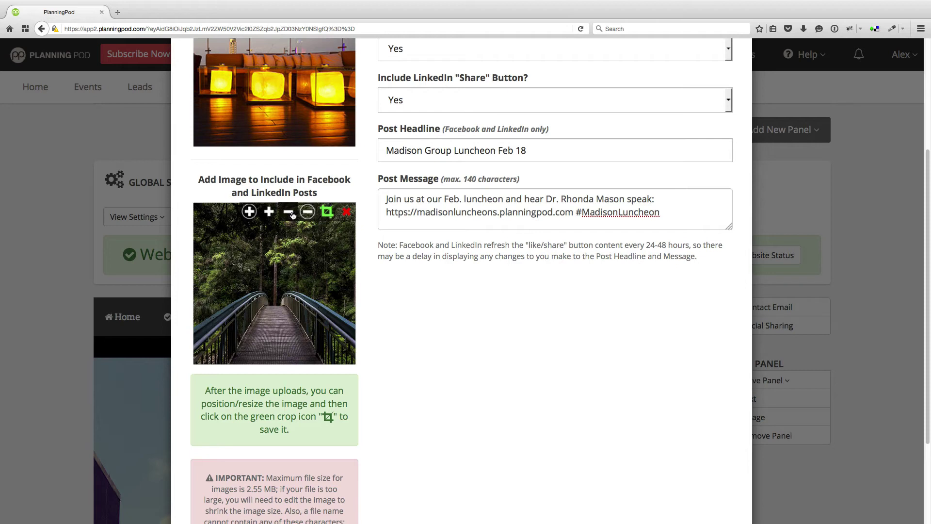
pyautogui.click(329, 214)
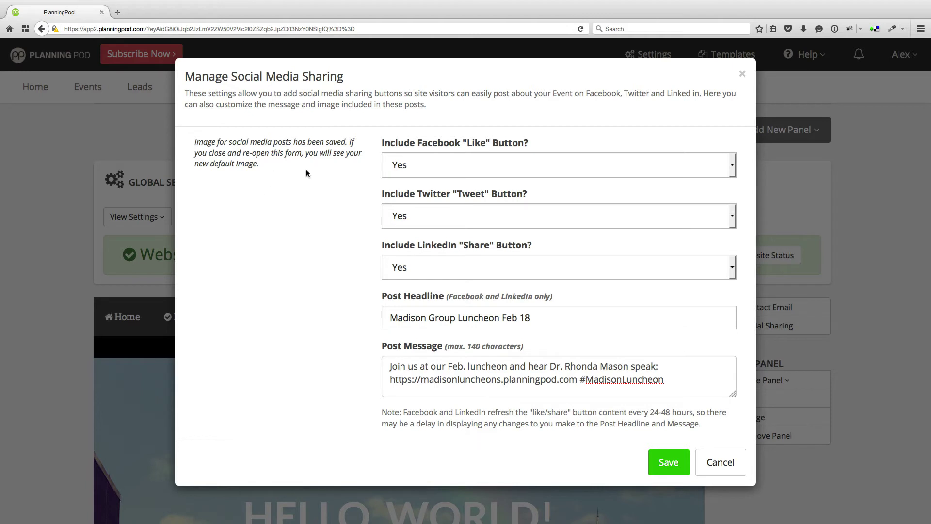
pyautogui.click(670, 461)
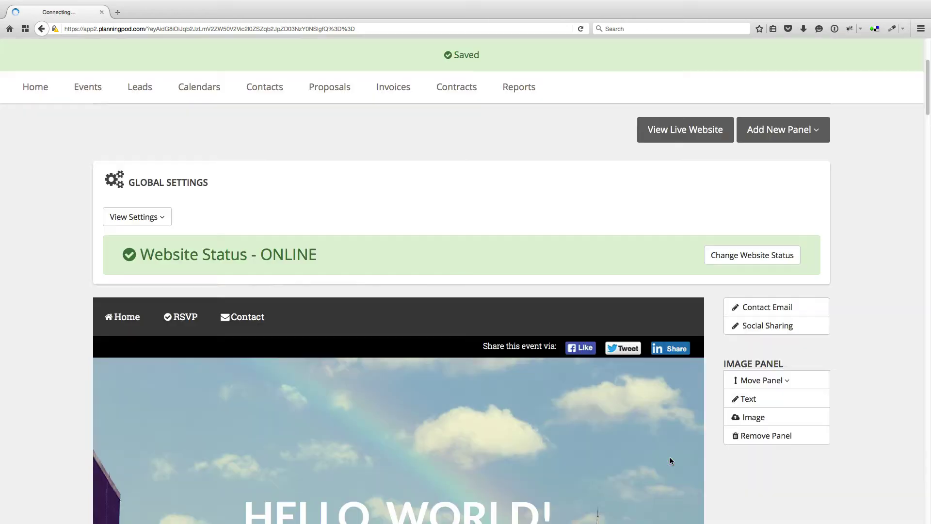
pyautogui.click(770, 328)
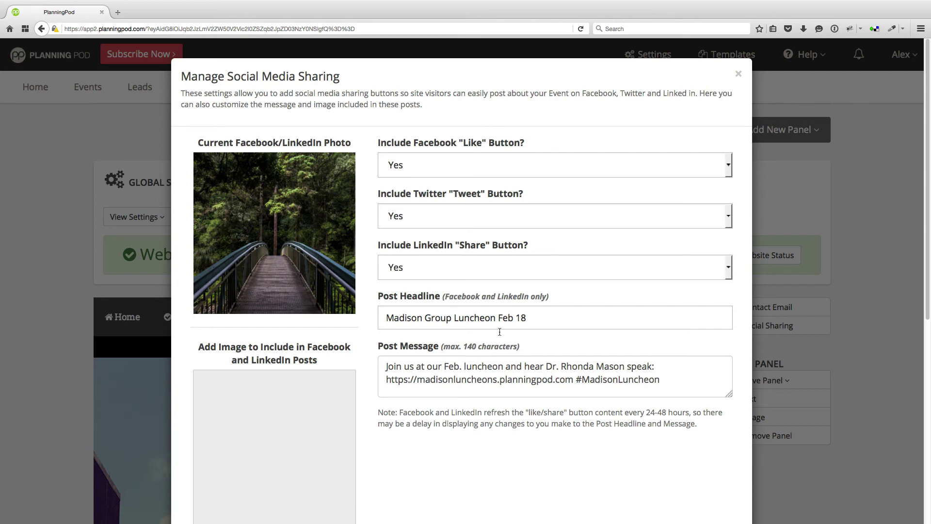
pyautogui.scroll(-7, 662, 440)
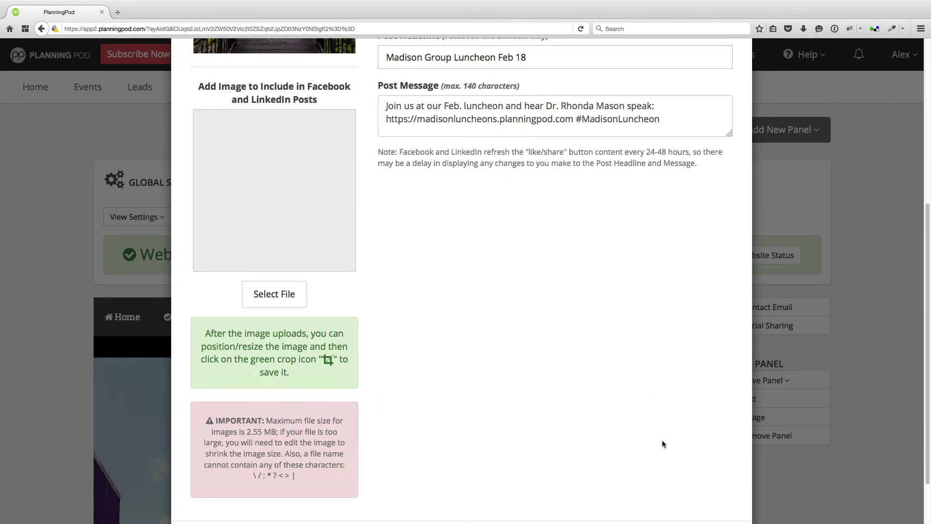
pyautogui.click(731, 484)
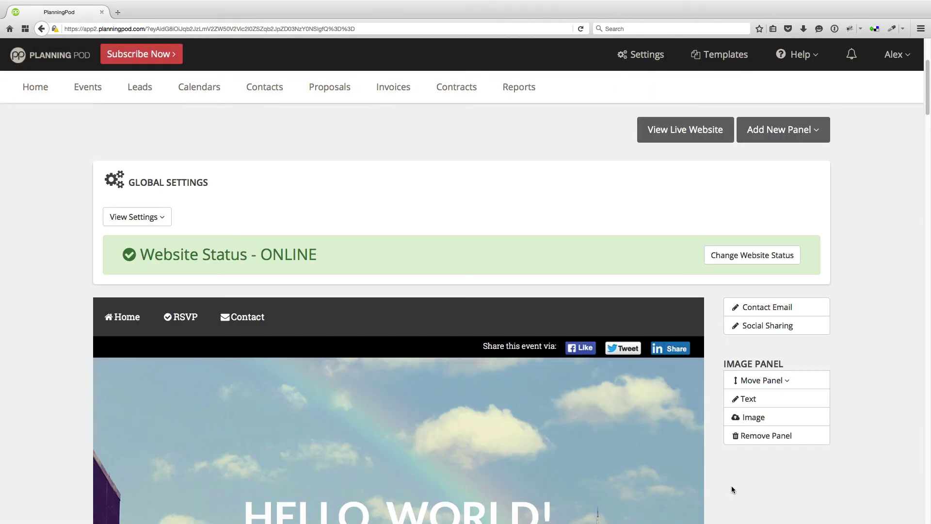
pyautogui.click(689, 130)
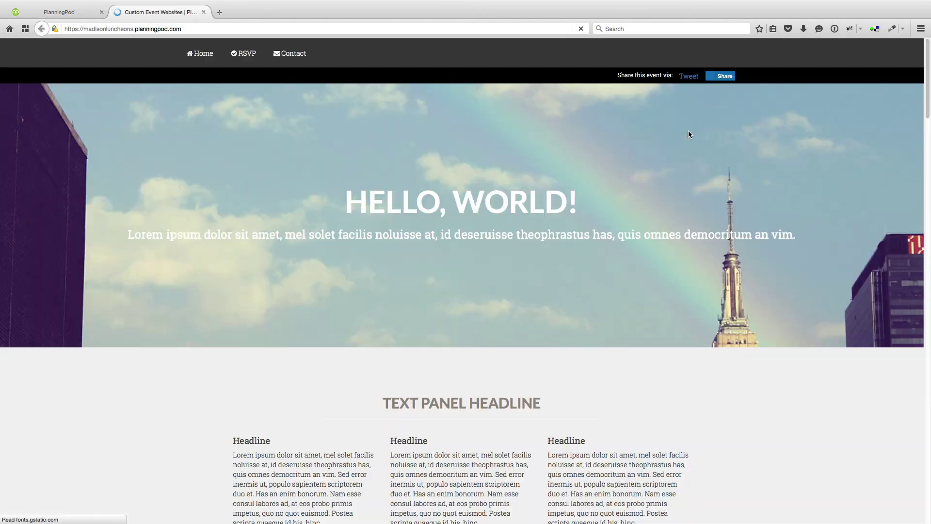
# Step: Scroll the live madisonluncheons.planningpod.com site to bring the Like, Tweet and Share bar into view
pyautogui.scroll(-2, 537, 207)
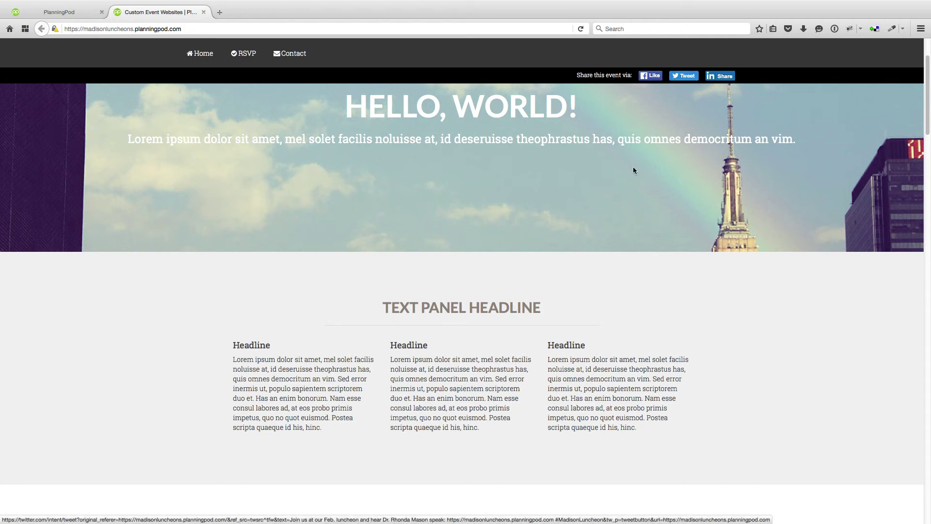
# Step: Test the live site's Tweet and LinkedIn Share buttons, closing each resulting tab
pyautogui.click(682, 76)
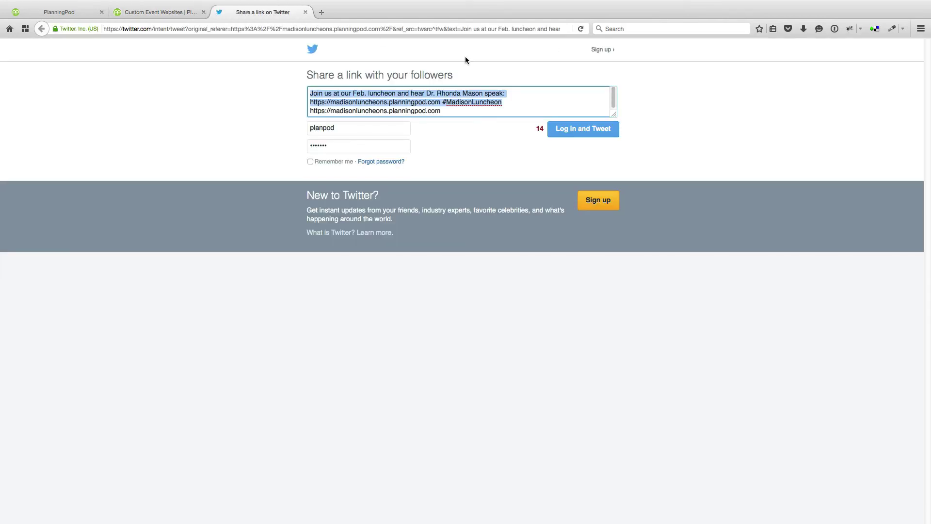
pyautogui.click(305, 12)
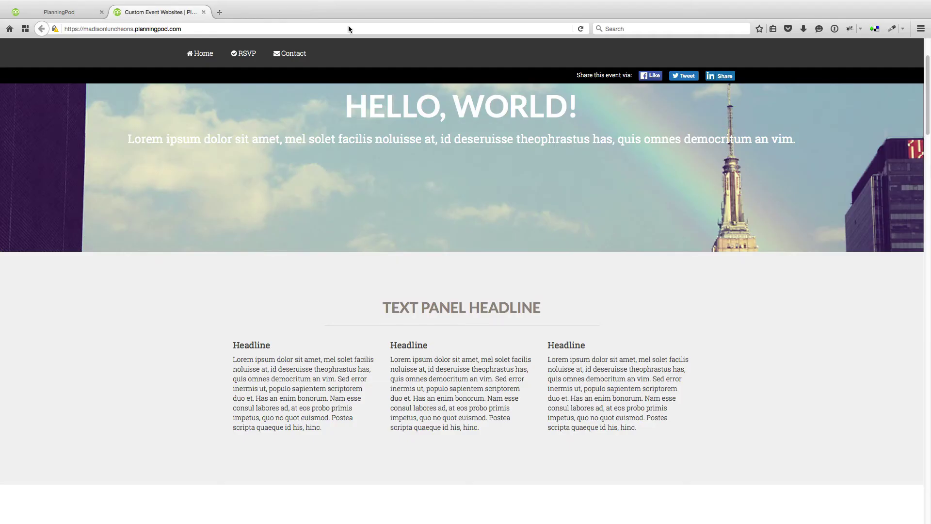
pyautogui.click(730, 76)
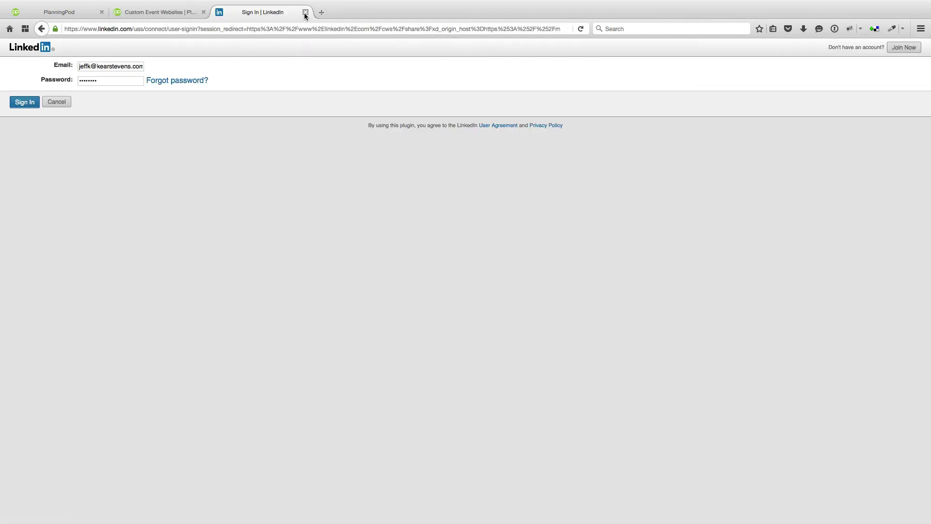
pyautogui.click(306, 12)
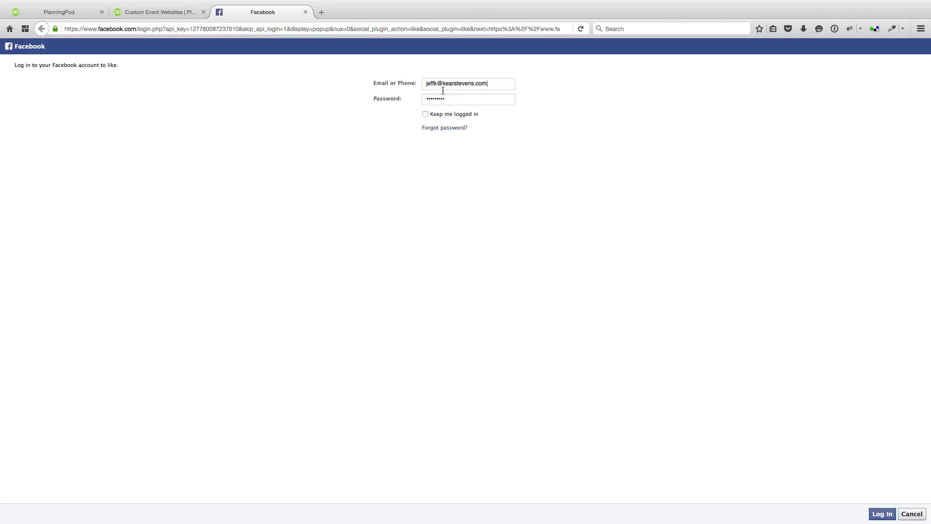
# Step: Close the Facebook login tab and return to the top of the Madison Group Luncheon website editor
pyautogui.click(305, 12)
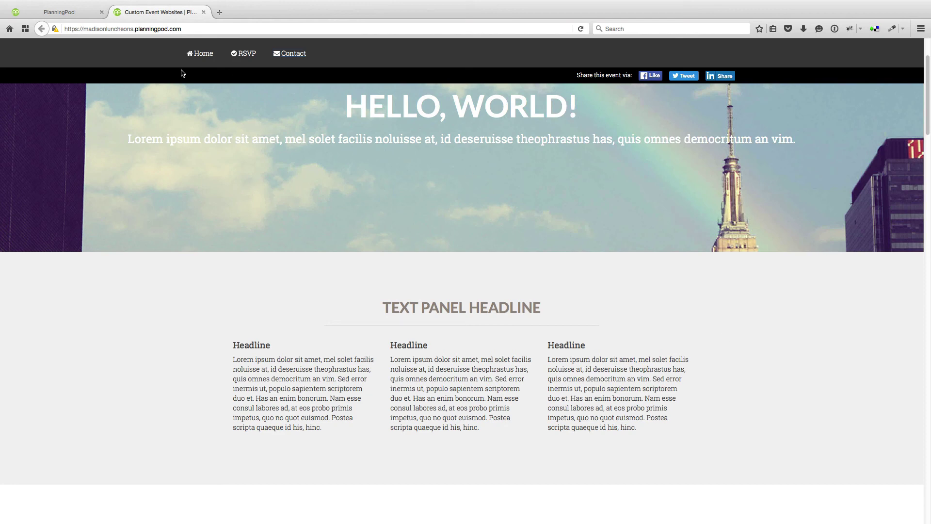
pyautogui.click(83, 15)
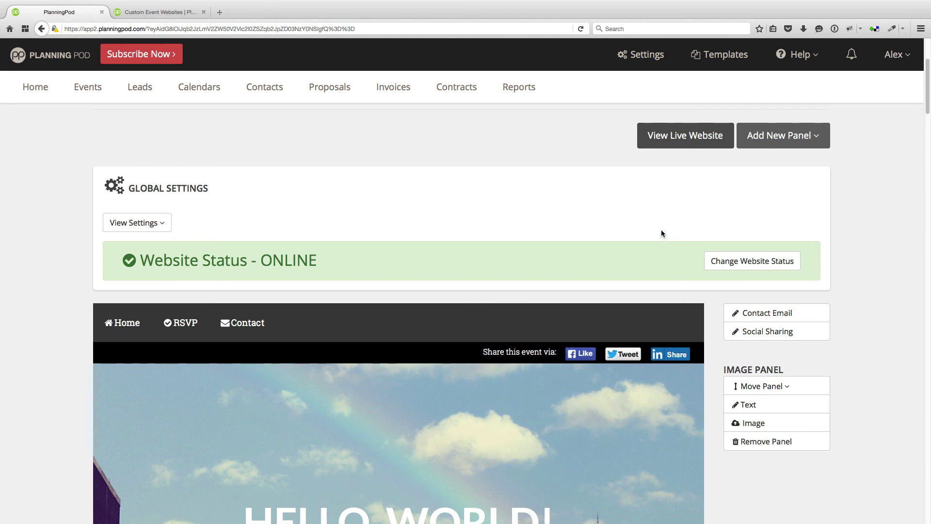
pyautogui.scroll(3, 662, 231)
pyautogui.scroll(1, 662, 234)
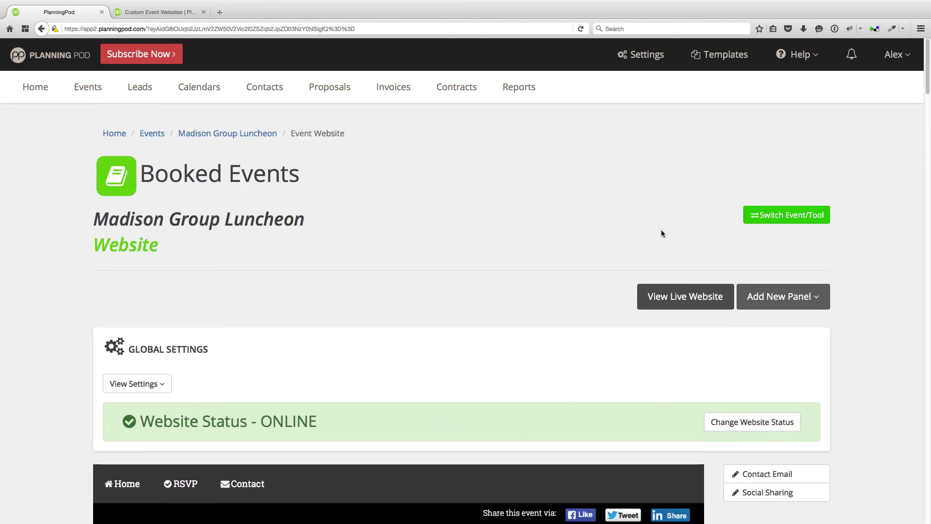